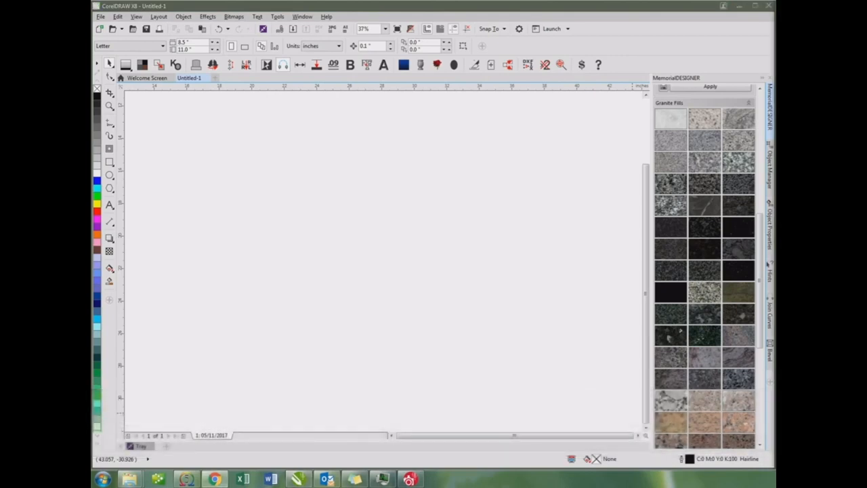
Import eFinalDate-524-sized-edee71de.jpg from the Downloads folder and place it at its original size in the drawing
click(100, 17)
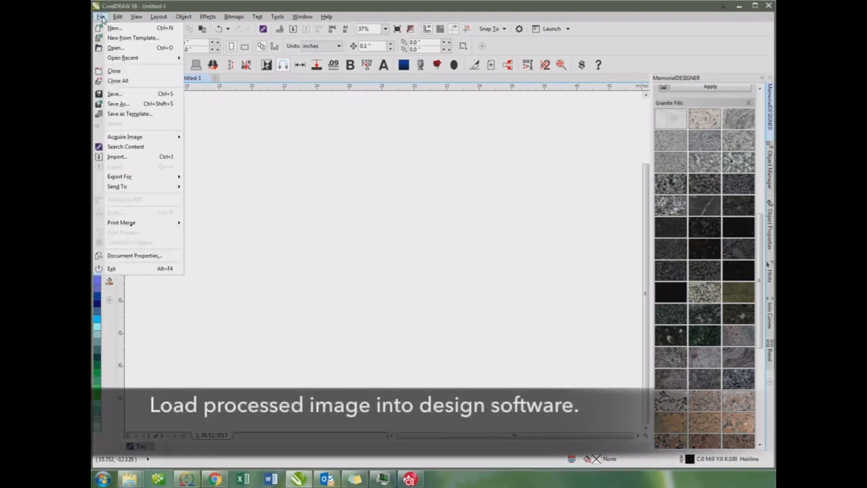
click(117, 156)
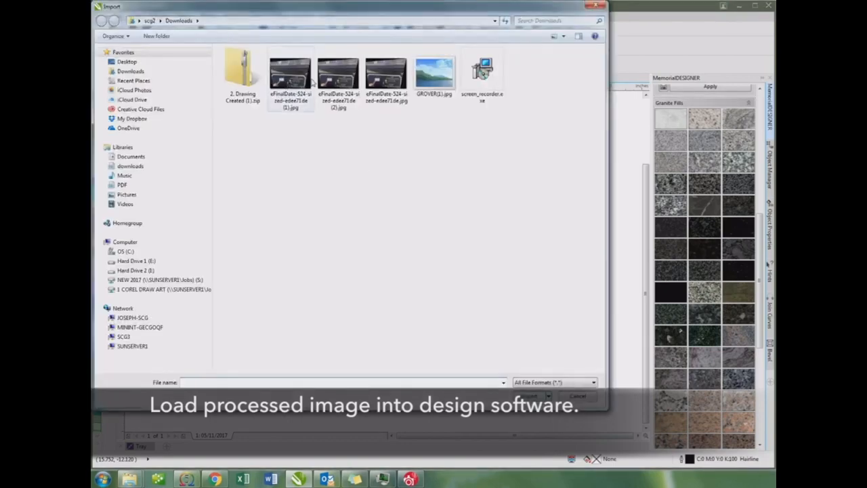
double_click(394, 86)
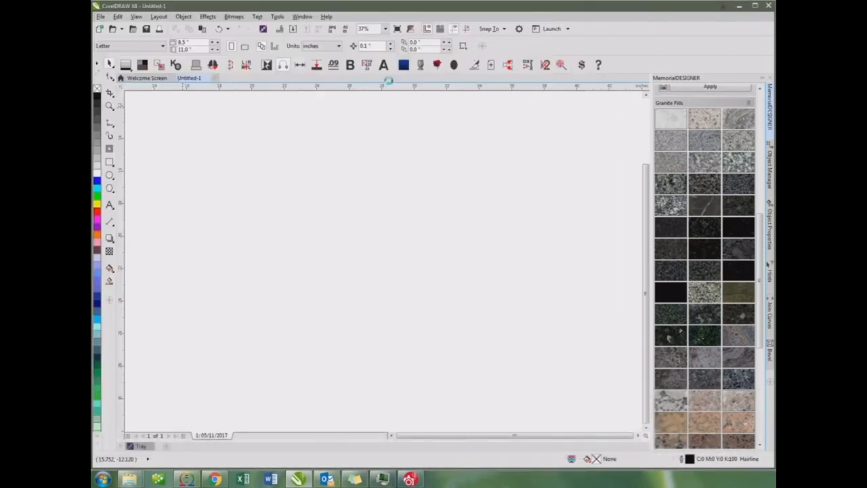
click(265, 163)
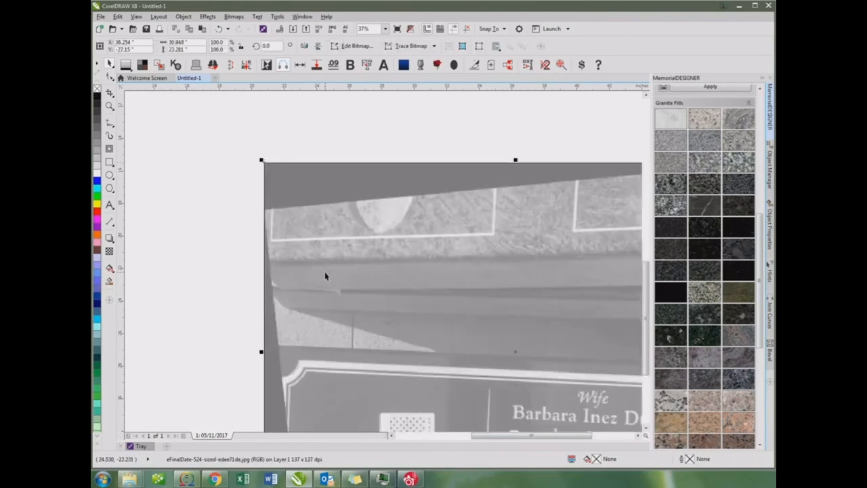
Add a horizontal guideline across the card and the wife's name in the photo as an alignment reference
scroll(325, 272, down, 2)
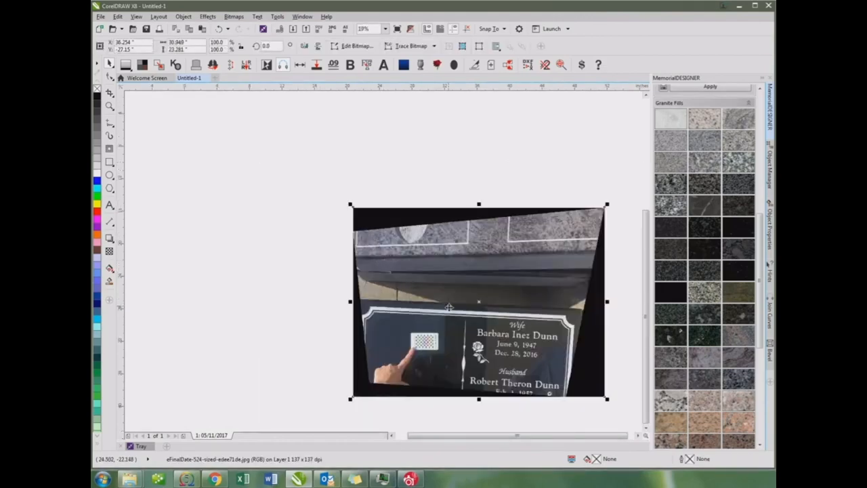
scroll(423, 342, up, 6)
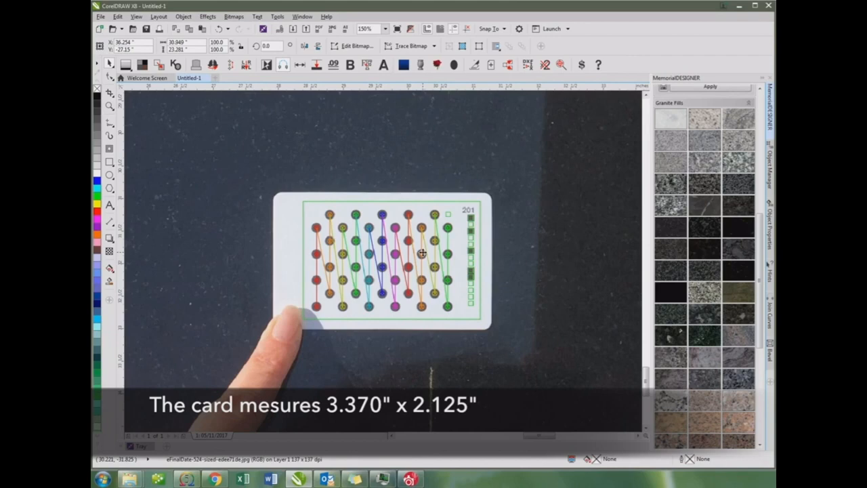
scroll(422, 253, down, 4)
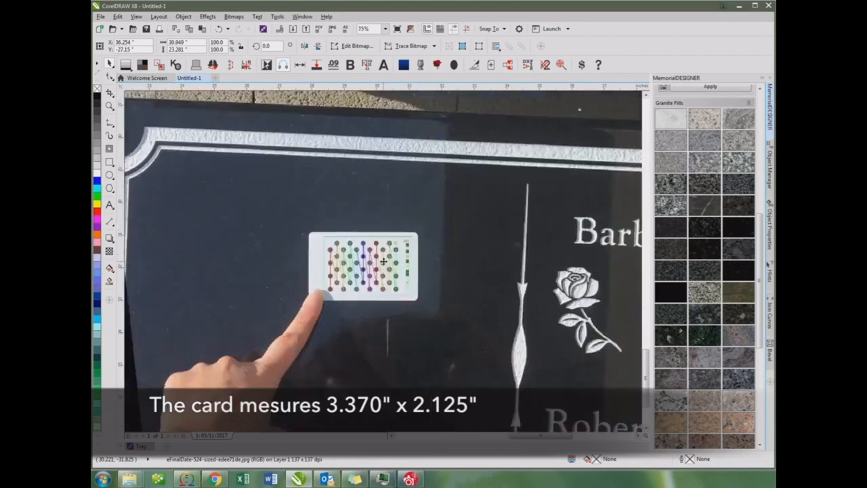
click(431, 266)
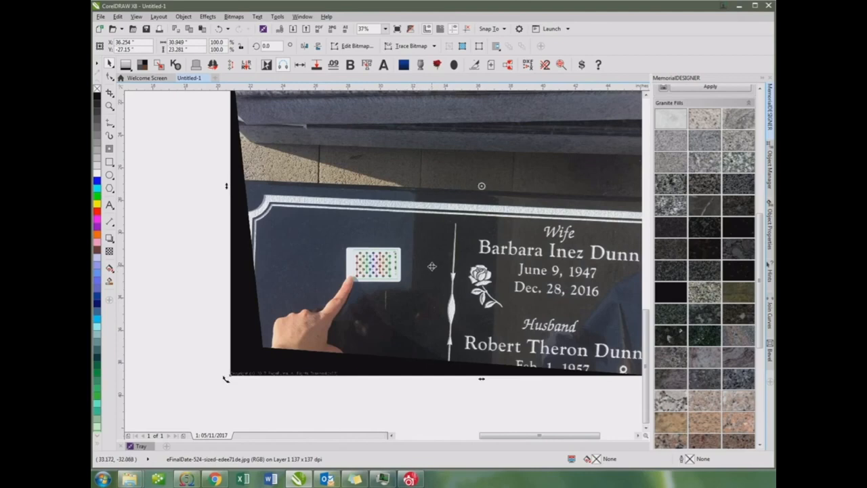
scroll(431, 267, down, 2)
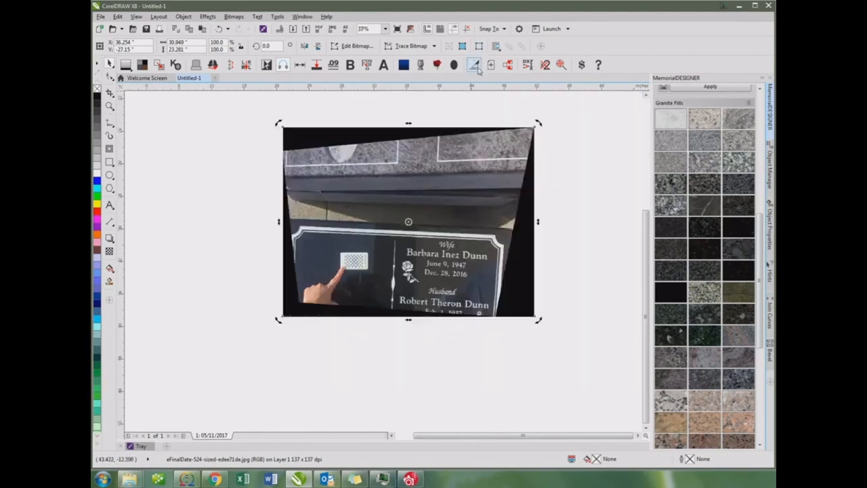
drag(475, 90, 464, 264)
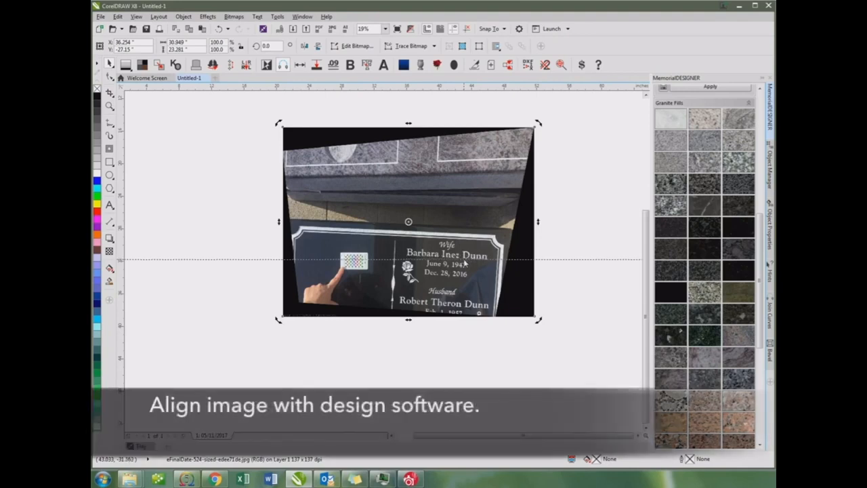
click(525, 171)
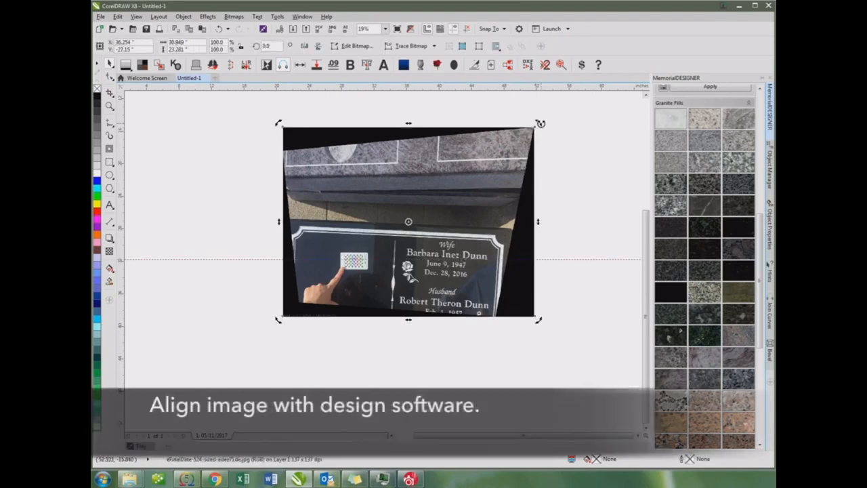
Rotate the photo counterclockwise to about 3.46° towards levelling the headstone with the horizontal guideline
drag(540, 123, 537, 119)
scroll(535, 166, up, 2)
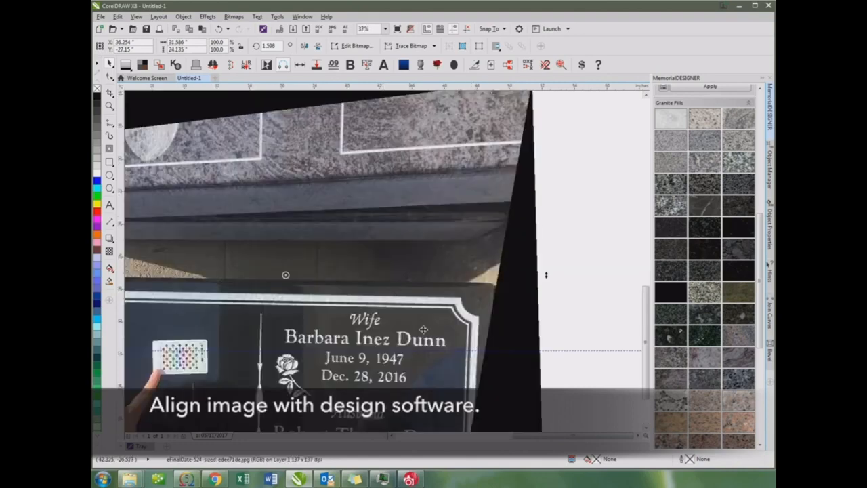
scroll(486, 193, down, 2)
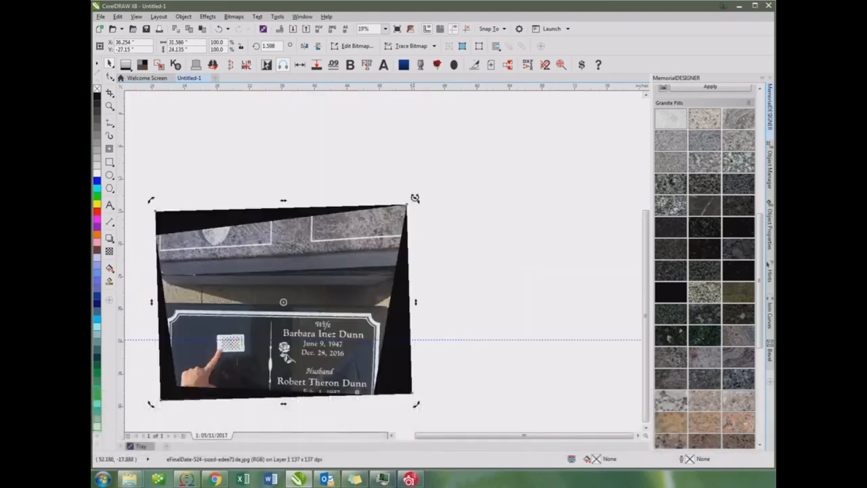
drag(414, 198, 410, 196)
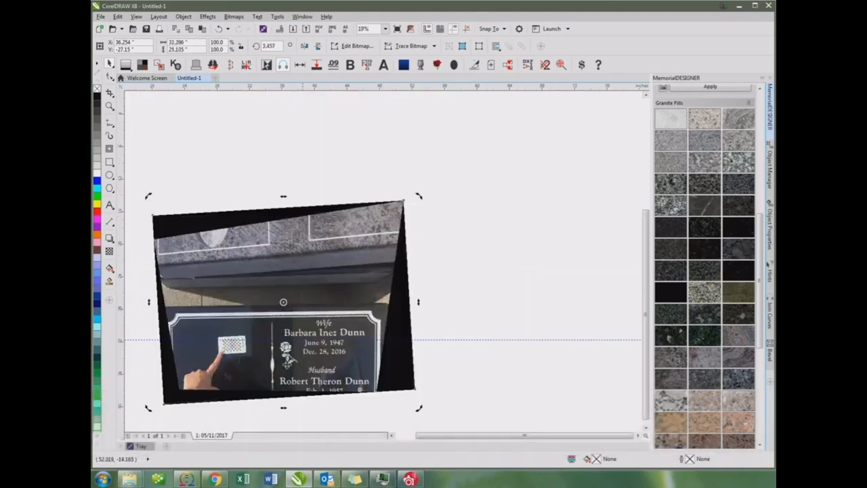
Move the photo down slightly against the guideline and reduce its rotation to about 2°
scroll(410, 196, up, 2)
drag(498, 160, 499, 170)
click(510, 252)
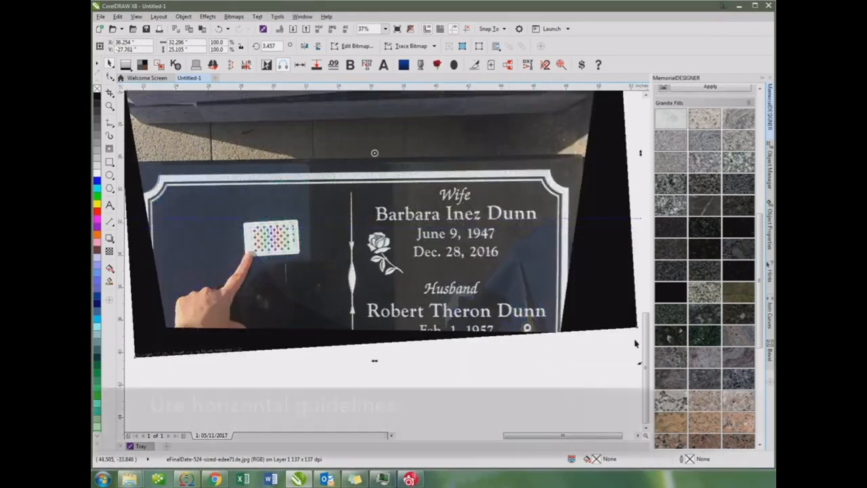
scroll(623, 347, down, 1)
drag(397, 270, 395, 265)
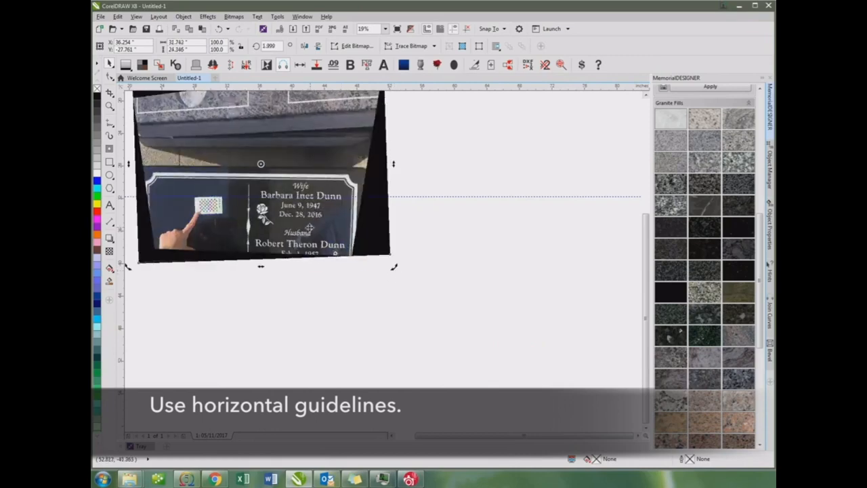
Fine-tune the photo's rotation to about 2.43° and shift it so the wife's name sits on the guideline
scroll(384, 261, up, 1)
drag(417, 239, 403, 236)
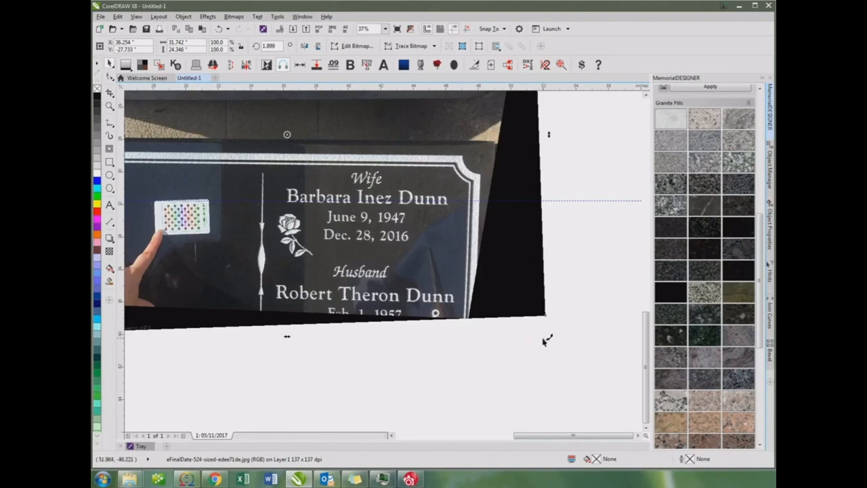
drag(548, 338, 552, 338)
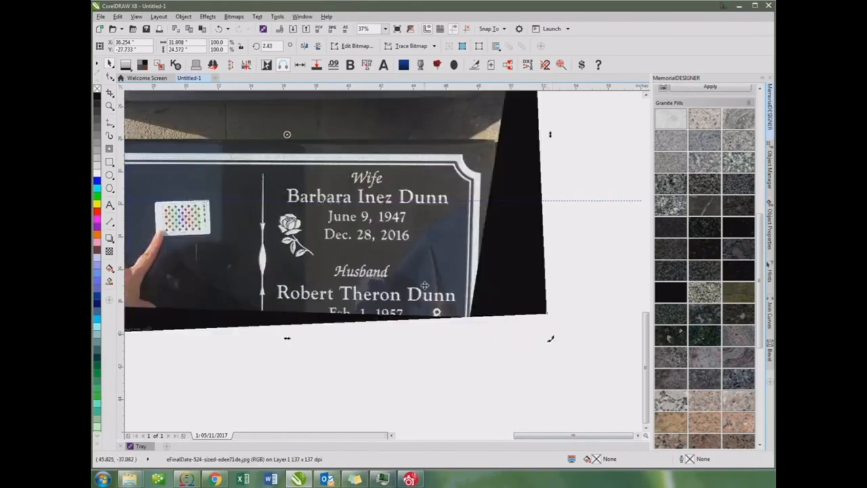
drag(425, 286, 423, 281)
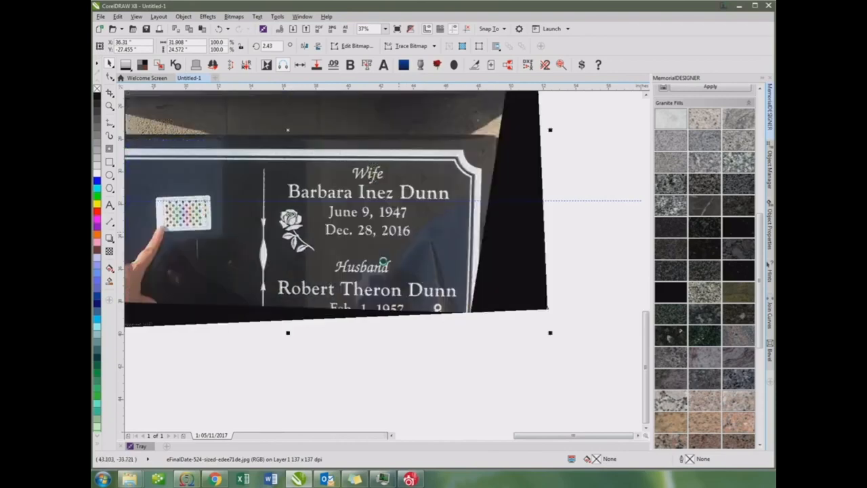
scroll(349, 251, up, 2)
drag(349, 252, 346, 262)
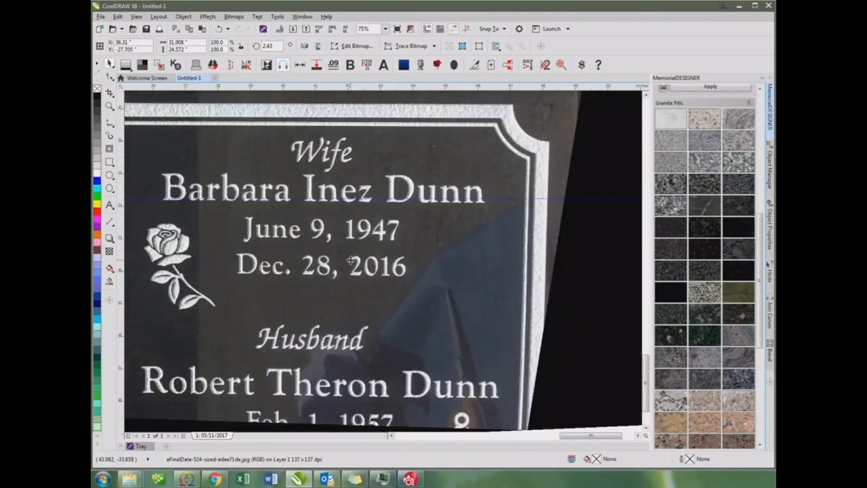
Crop the photo to the inscribed headstone face, about 24.9 by 12.5 inches, removing most of the black surround
scroll(349, 260, down, 4)
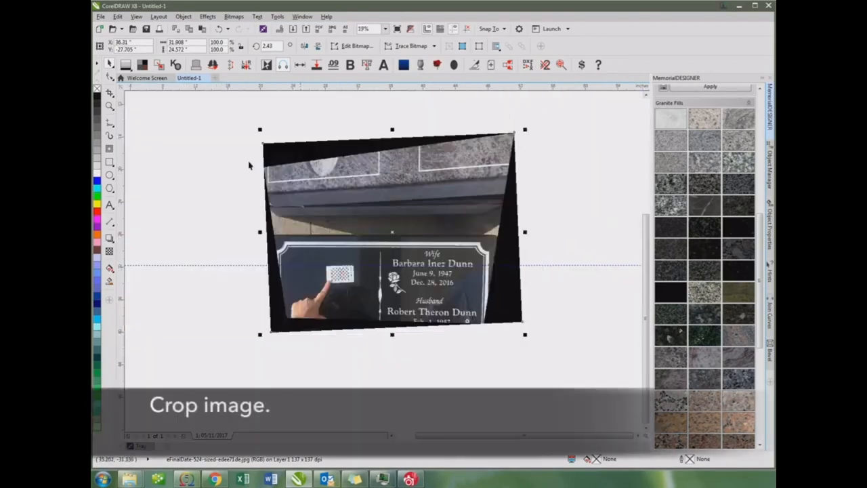
click(109, 93)
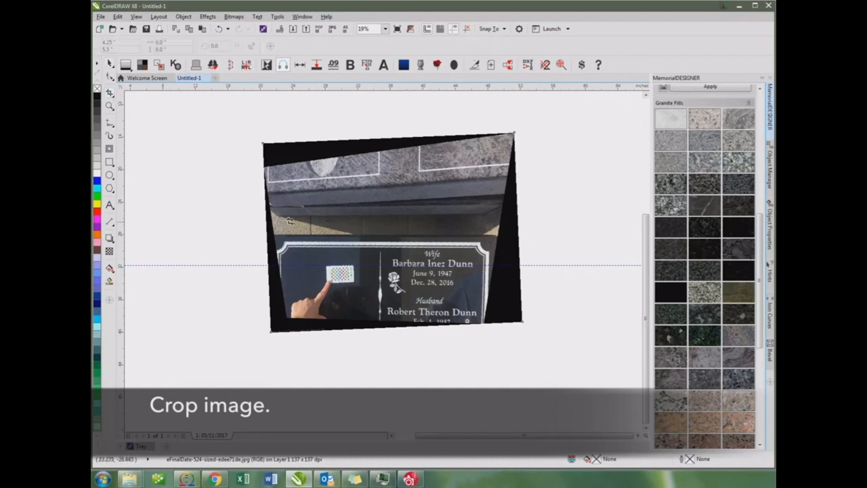
drag(290, 221, 492, 323)
double_click(416, 281)
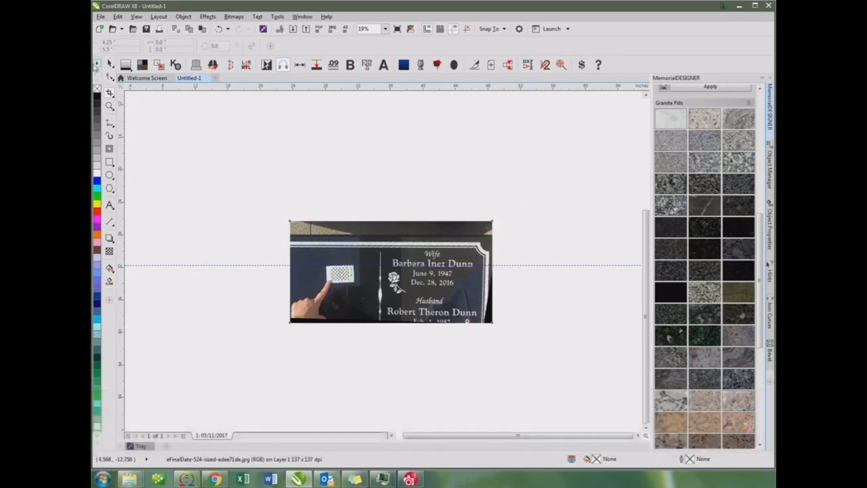
Open the cropped photo for bitmap editing and switch to Corel PHOTO-PAINT
click(110, 65)
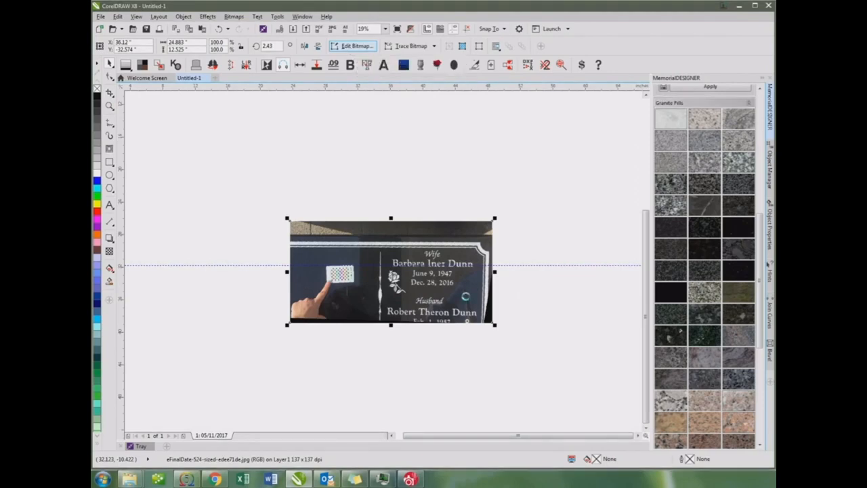
mouse_move(409, 479)
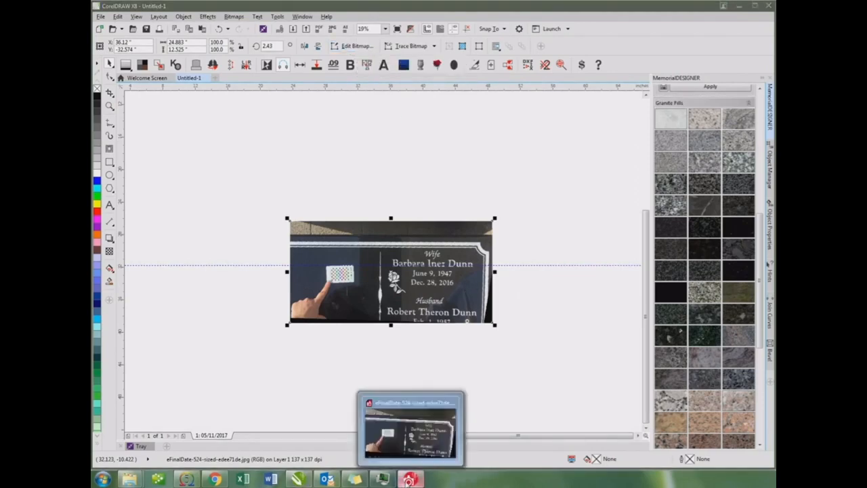
click(424, 414)
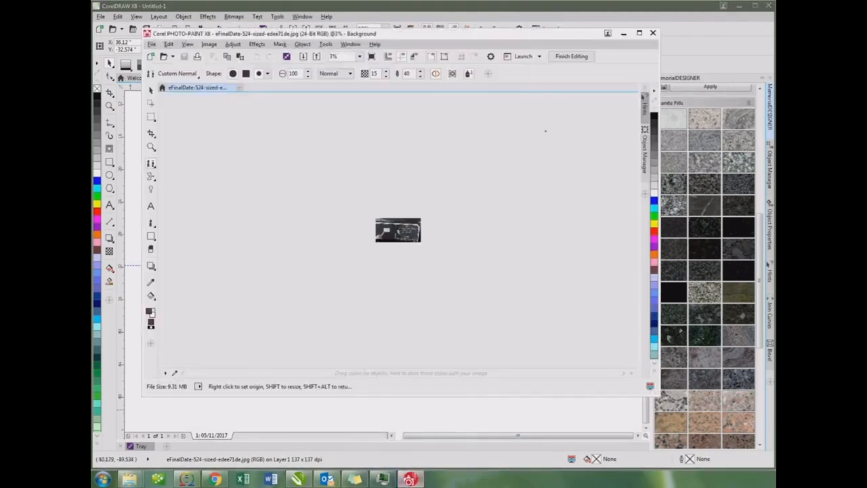
Clone clean granite sampled beside the card over the eFinalDate card and the pointing finger
scroll(545, 131, up, 5)
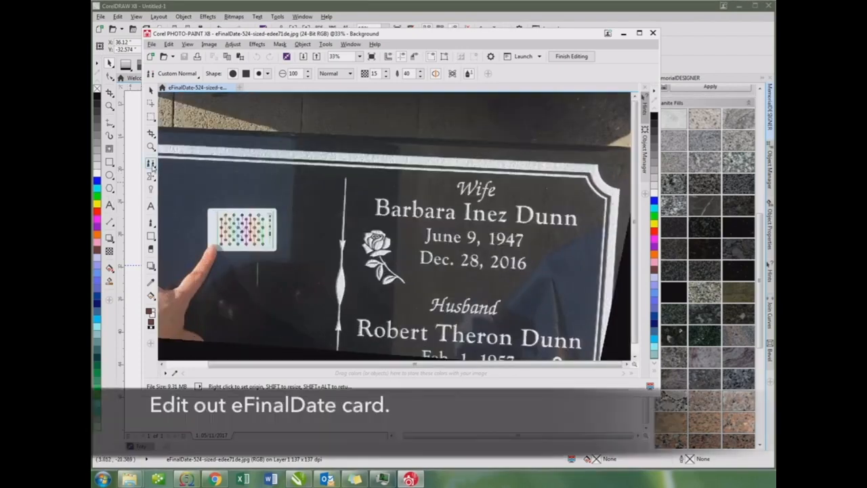
right_click(176, 183)
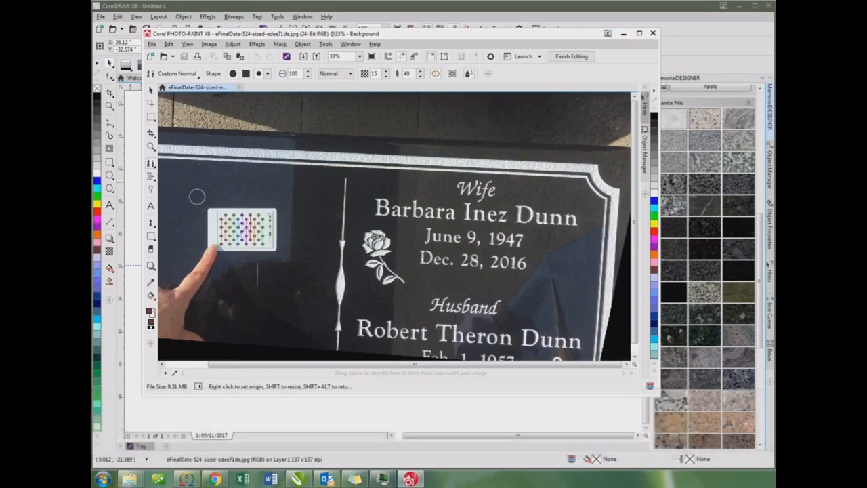
mouse_move(207, 213)
mouse_down()
mouse_move(278, 214)
mouse_move(214, 225)
mouse_move(210, 217)
mouse_move(278, 230)
mouse_move(207, 240)
mouse_move(208, 230)
mouse_move(268, 229)
mouse_move(279, 236)
mouse_move(204, 245)
mouse_move(275, 251)
mouse_move(202, 254)
mouse_move(195, 256)
mouse_move(214, 262)
mouse_move(189, 268)
mouse_move(256, 280)
mouse_up()
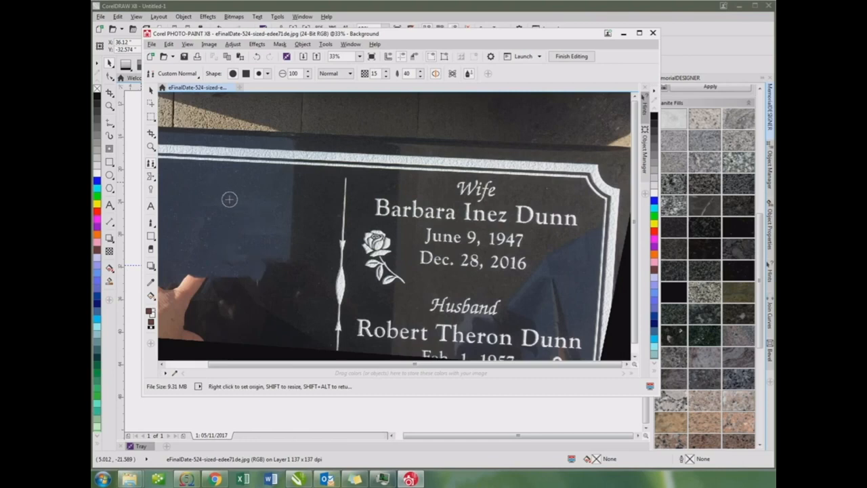
Finish editing with the changes saved, return to CorelDRAW, and move the photo to about X 33.2, Y -33.07 inches
click(572, 57)
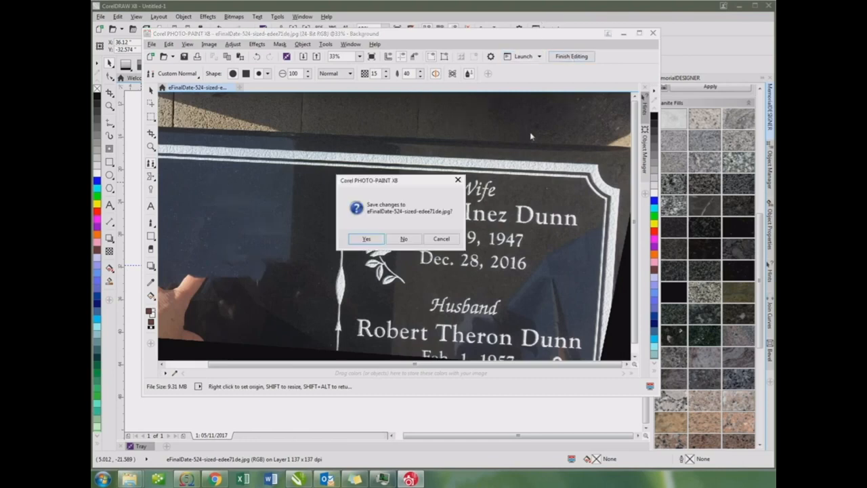
click(366, 239)
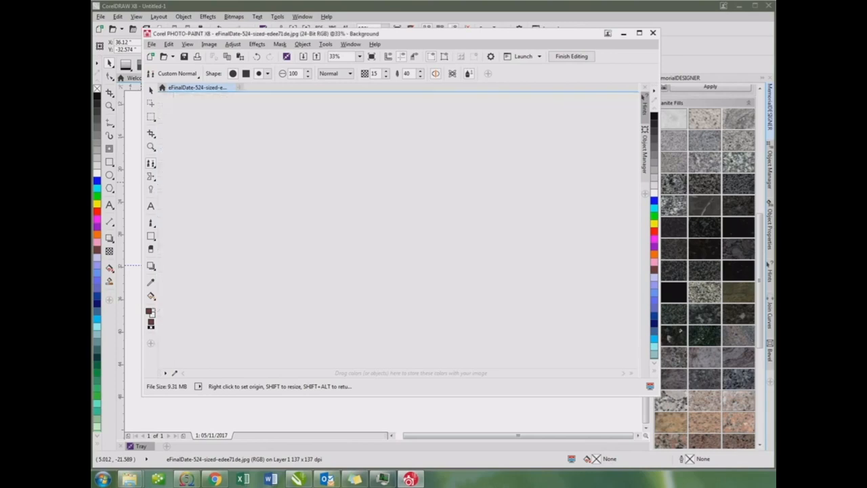
click(624, 34)
scroll(342, 298, up, 3)
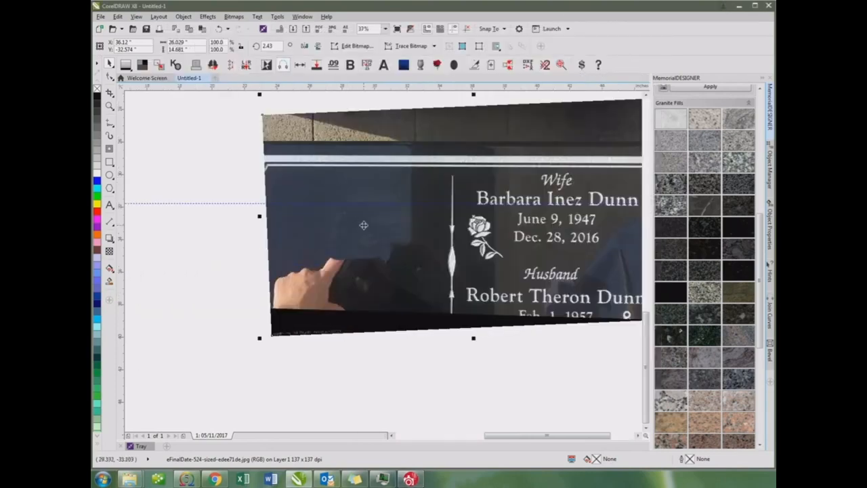
drag(413, 238, 366, 247)
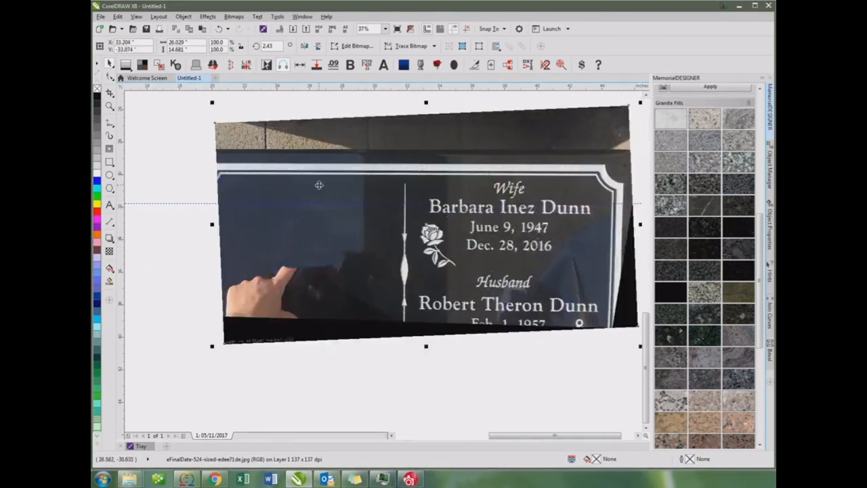
Start an artistic text line over the wife's engraved first name, using the Goudy Old Style Bold font
click(109, 205)
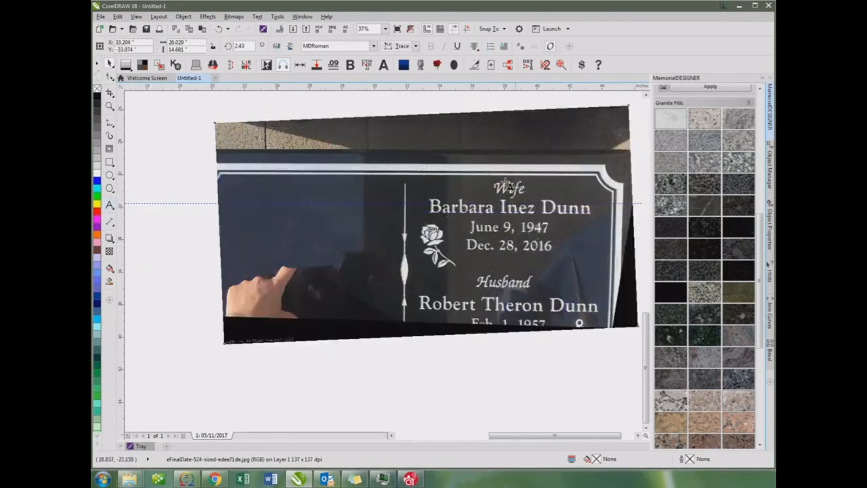
scroll(386, 266, up, 2)
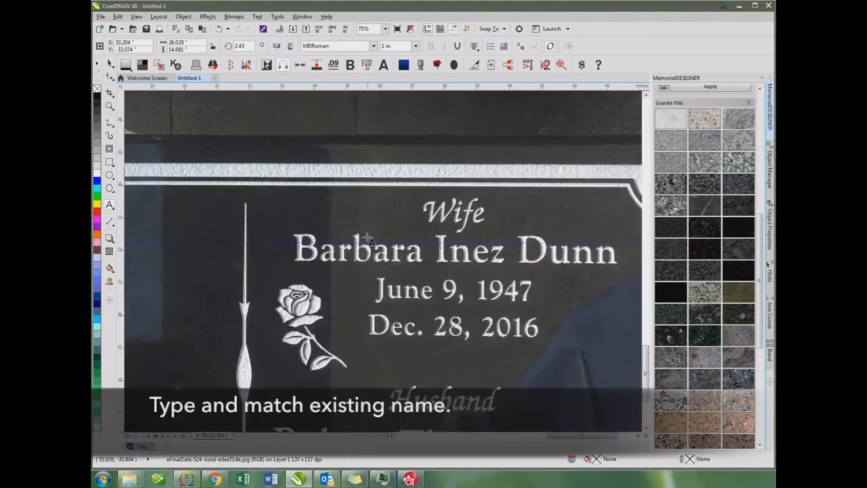
click(366, 252)
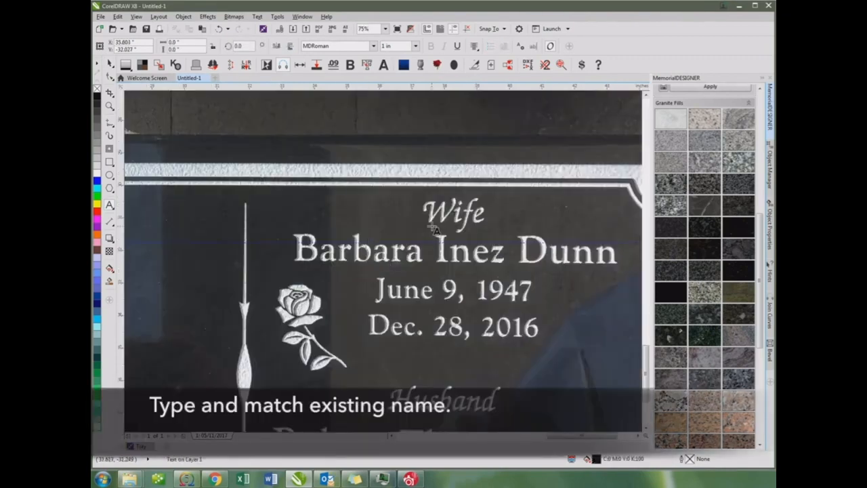
click(371, 46)
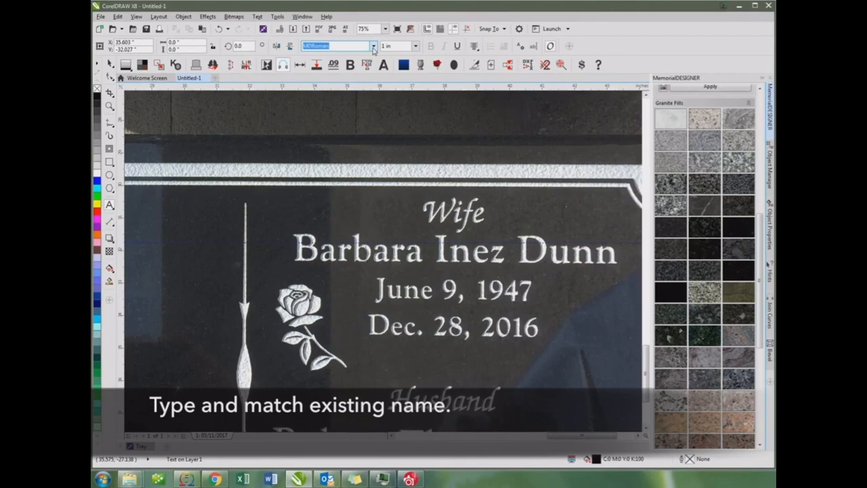
click(373, 46)
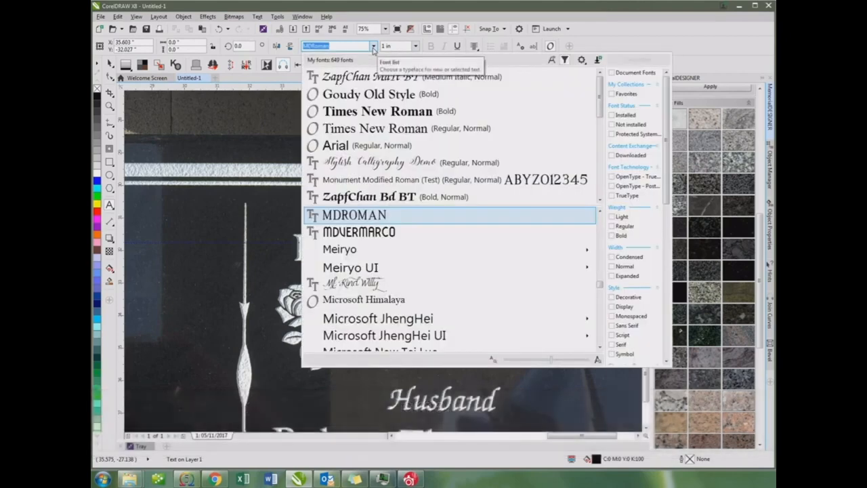
click(374, 96)
Enter the wife's first name as it is spelled on the stone, correcting the mistyped letters
text(Ba)
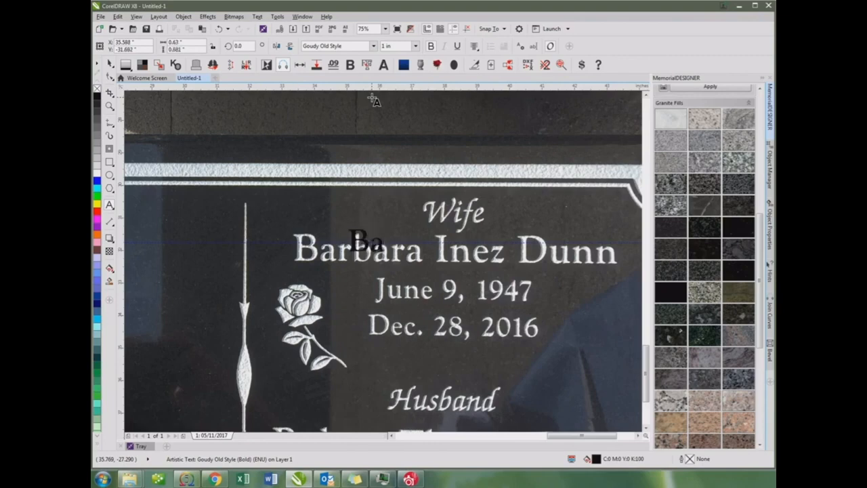
text(rbaar)
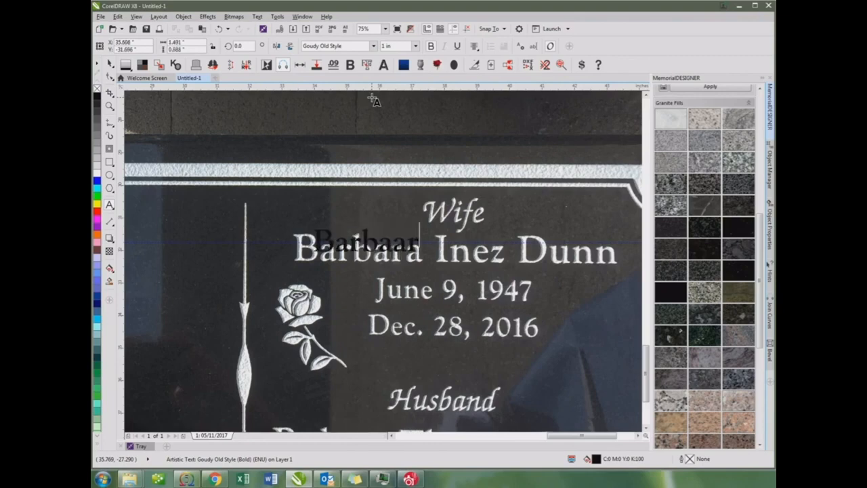
key(BackSpace)
key(BackSpace)
key(BackSpace)
text(ara)
scroll(330, 288, up, 1)
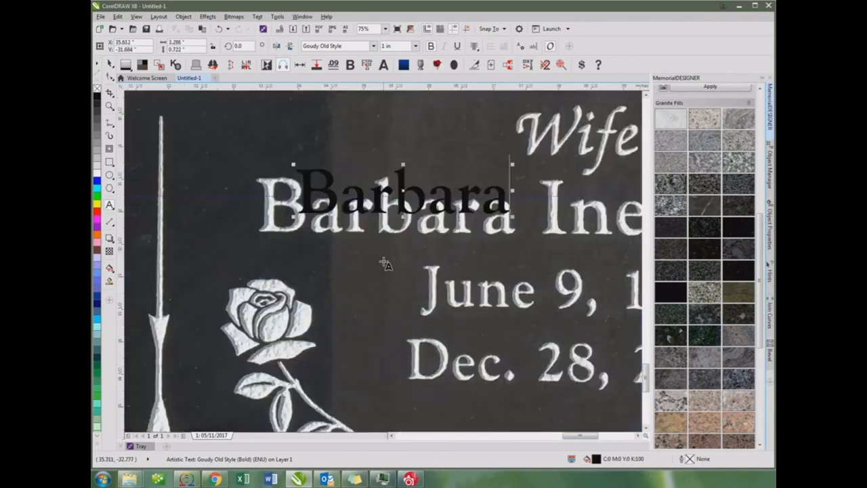
Remove the text's fill, give it a thin red outline, and move it onto the engraved first name
click(109, 64)
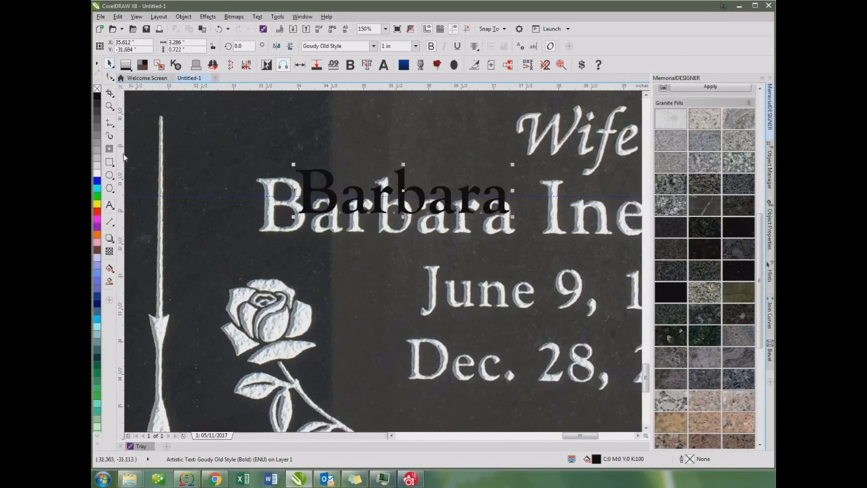
click(96, 89)
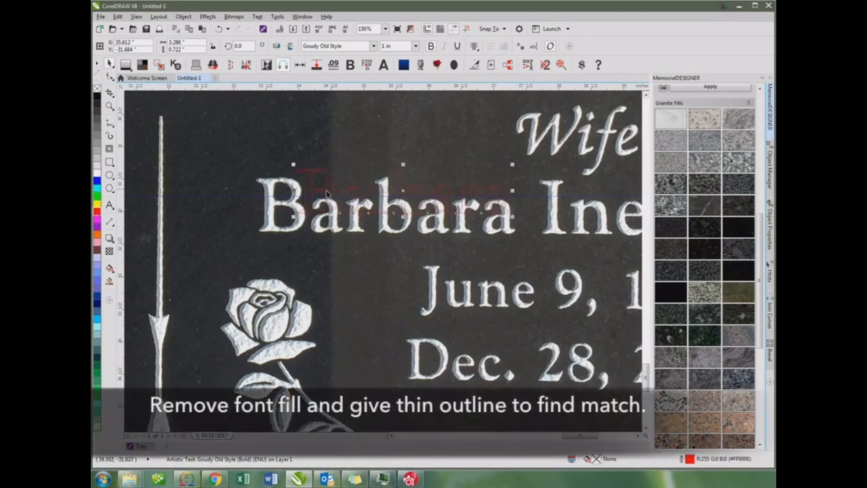
drag(331, 189, 292, 216)
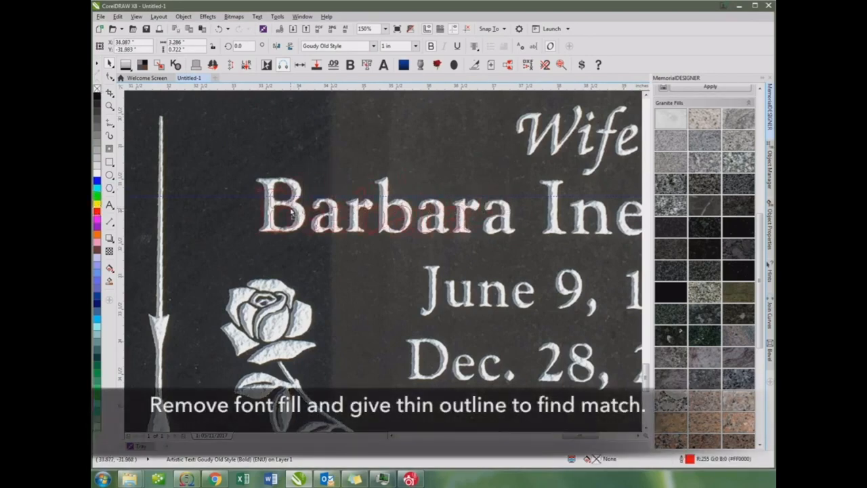
Scale the outlined text proportionally to a font size of about 1.248 in to match the engraved letters
scroll(292, 215, up, 2)
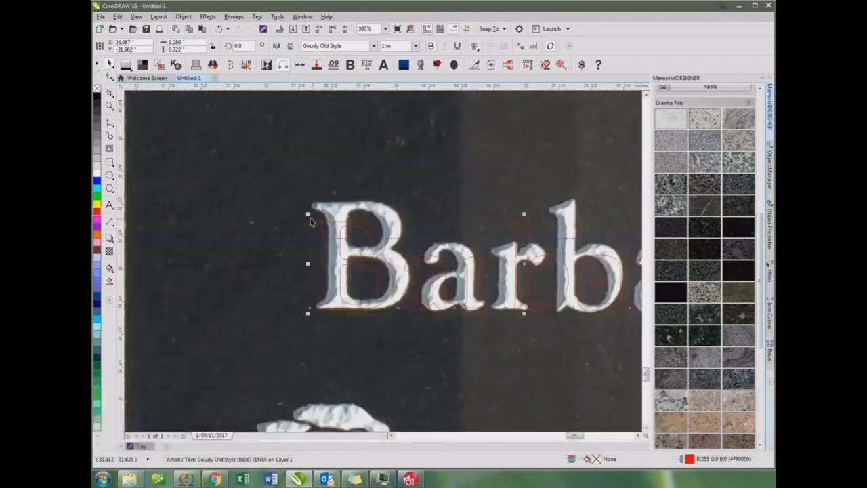
drag(309, 217, 346, 205)
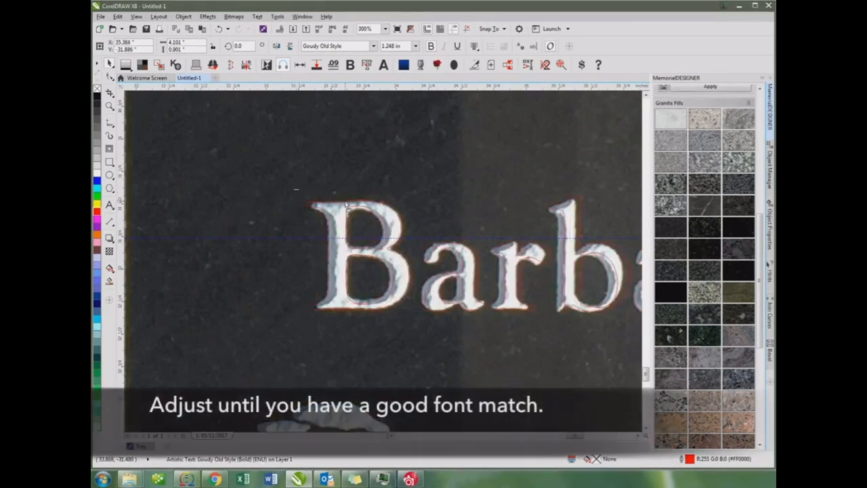
scroll(385, 235, down, 1)
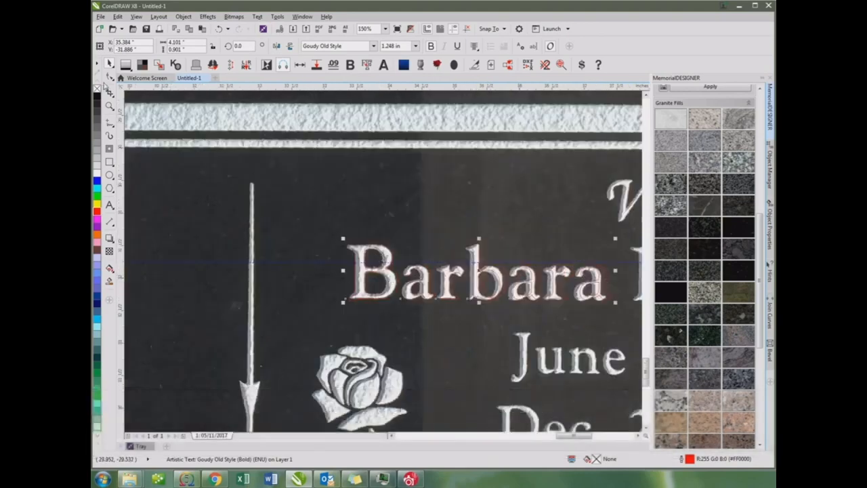
Tighten the outlined text's character spacing to a width of about 3.98 in and nudge it onto the engraving
click(109, 92)
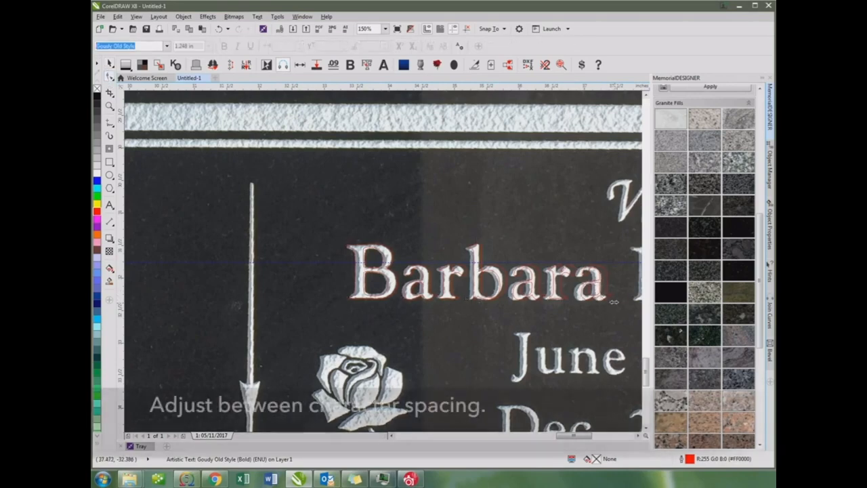
drag(615, 304, 600, 303)
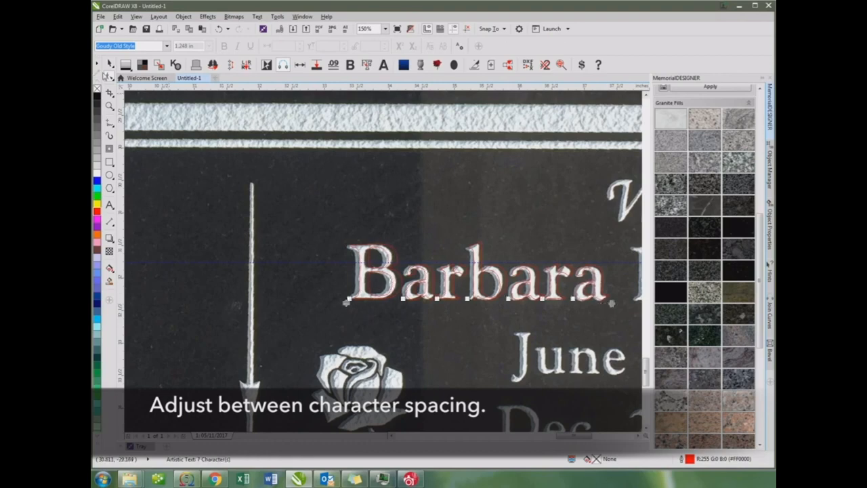
key(space)
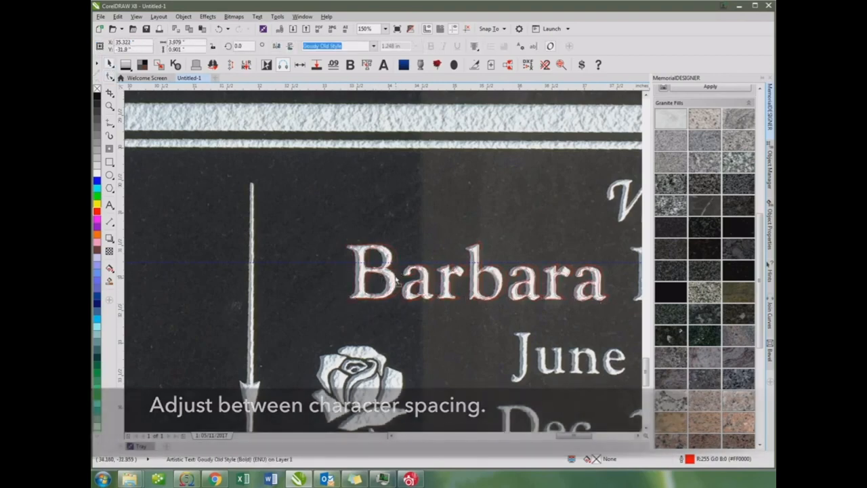
scroll(399, 285, up, 2)
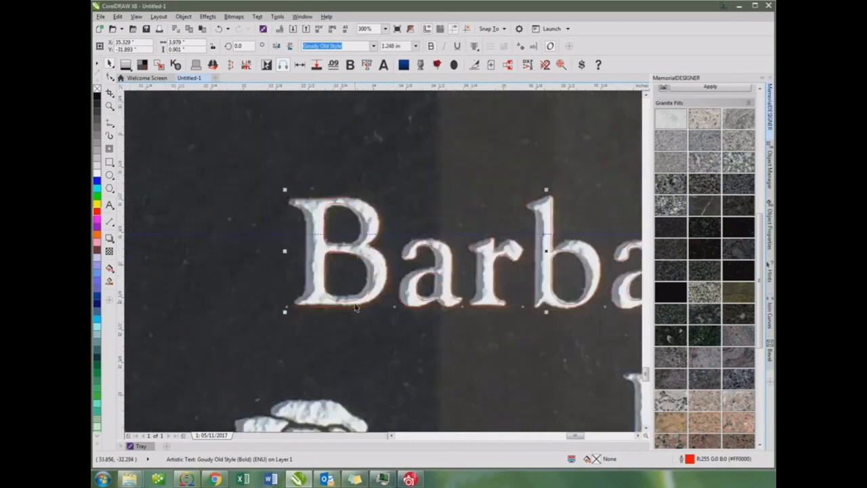
drag(354, 309, 355, 306)
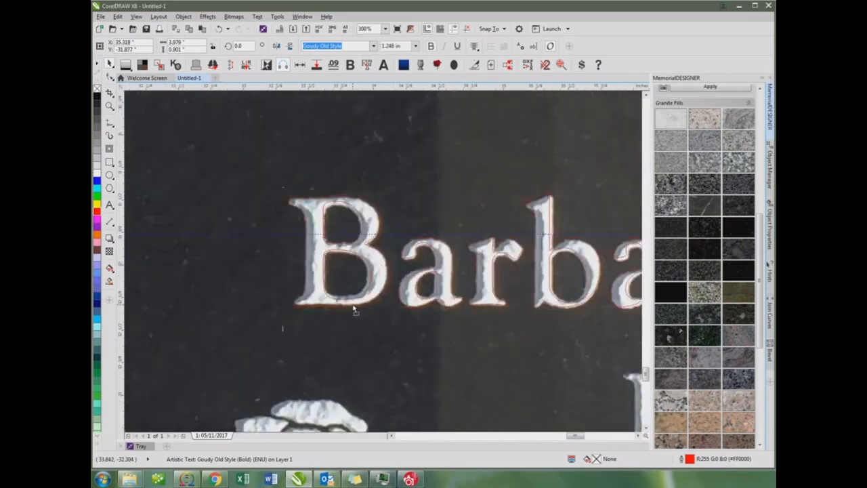
Adjust the outlined text's horizontal stretch to a width of about 4.02 in over the engraved first name
scroll(407, 244, down, 2)
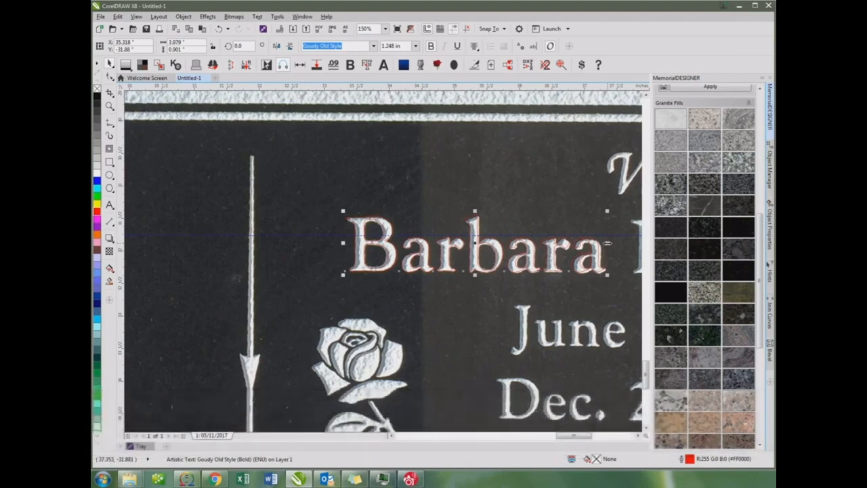
drag(608, 242, 525, 250)
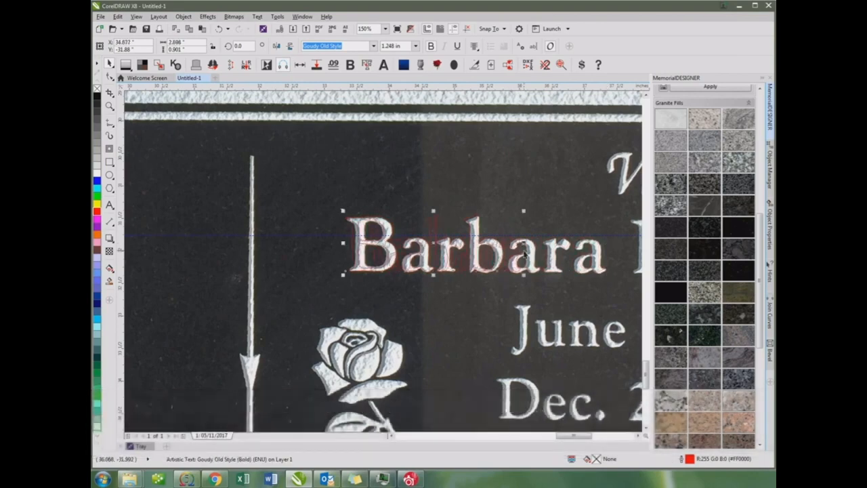
scroll(394, 261, up, 1)
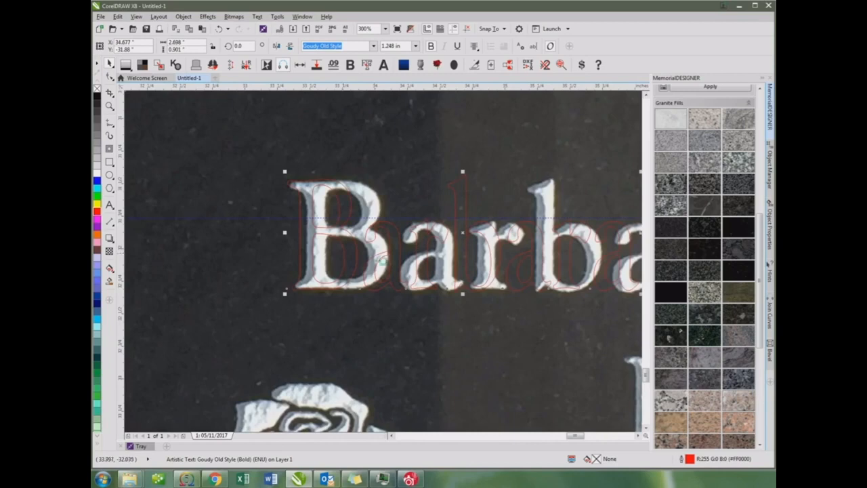
scroll(383, 264, down, 1)
scroll(383, 264, down, 1)
drag(453, 257, 499, 257)
scroll(502, 252, up, 1)
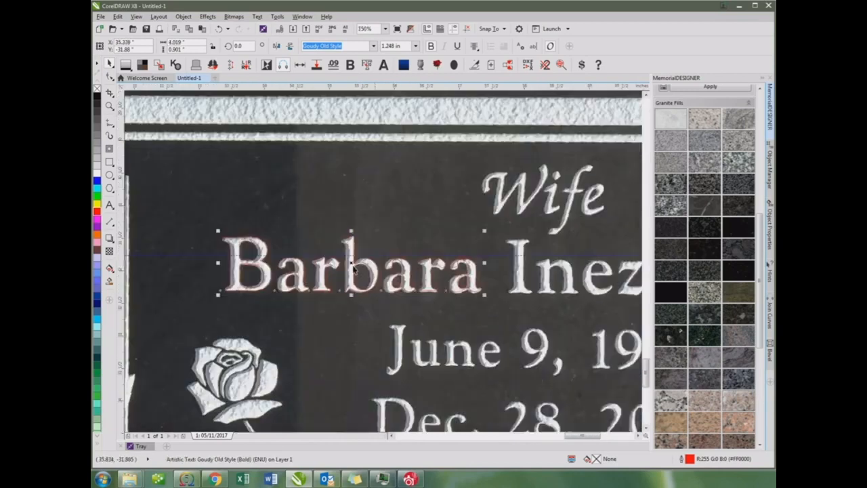
Fine-tune the outlined text's proportional scale to a font size of about 1.238 in against the engraved first letter
scroll(397, 199, up, 1)
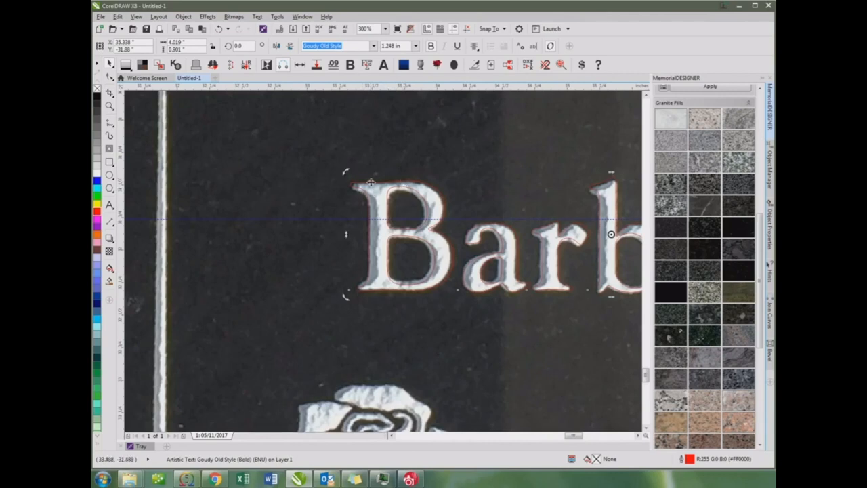
click(346, 173)
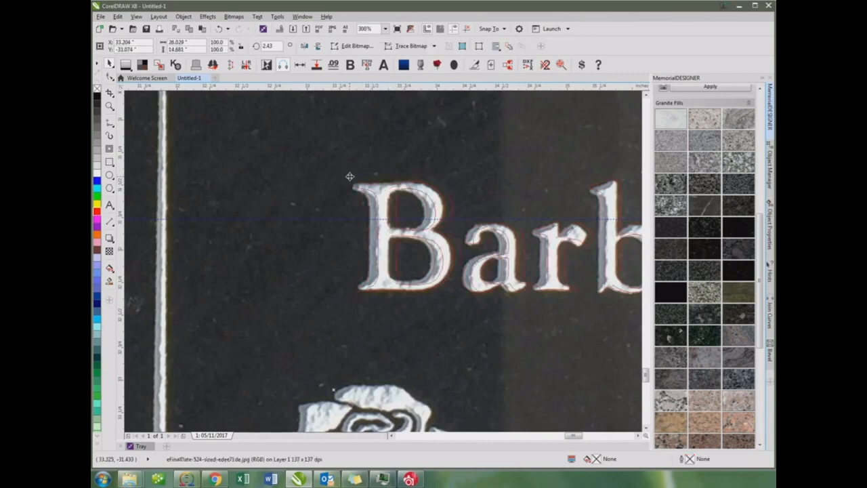
click(360, 185)
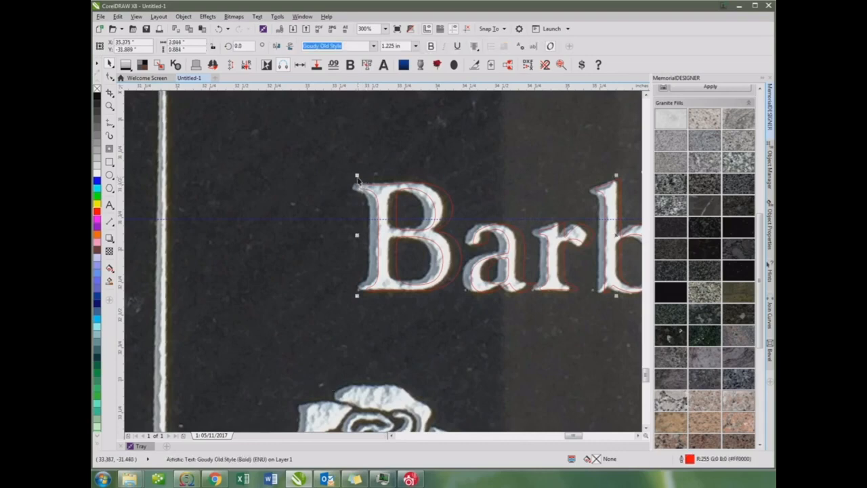
drag(357, 177, 352, 174)
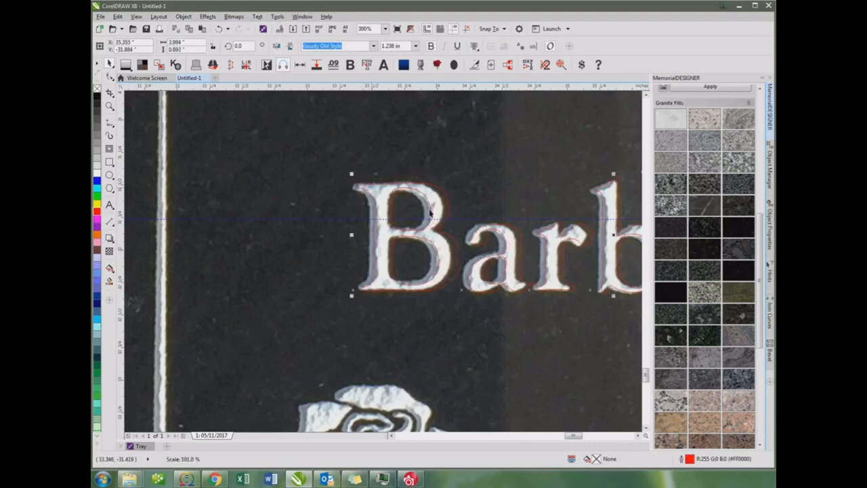
Move the matched text to the blank panel beside the divider, at about X 26.58, Y -32.21 in
key(F3)
key(F3)
key(F3)
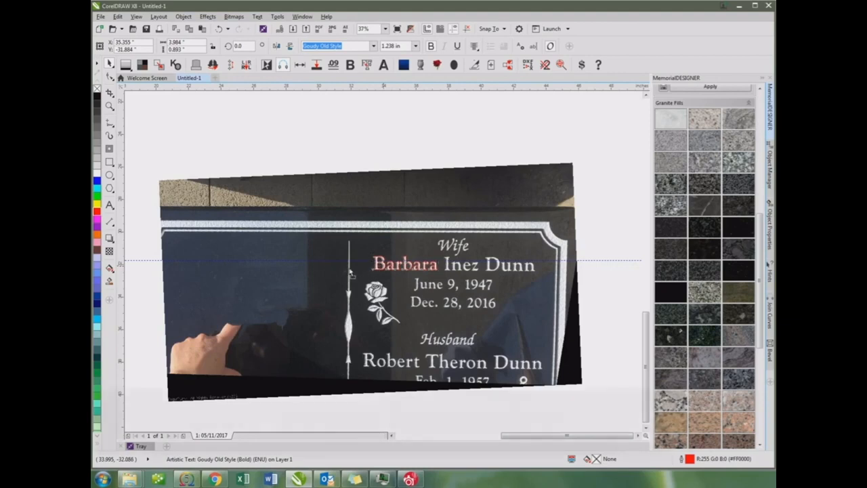
drag(380, 266, 238, 271)
Replace the moved text's content with the new person's full name
double_click(234, 262)
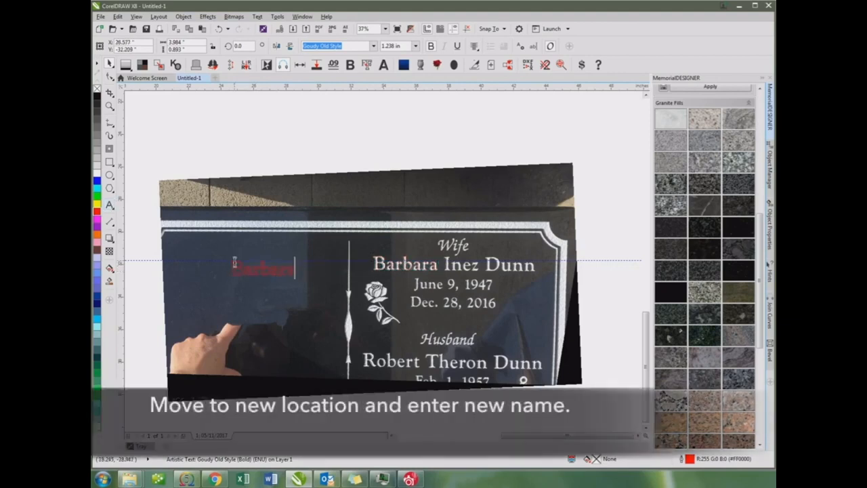
double_click(246, 266)
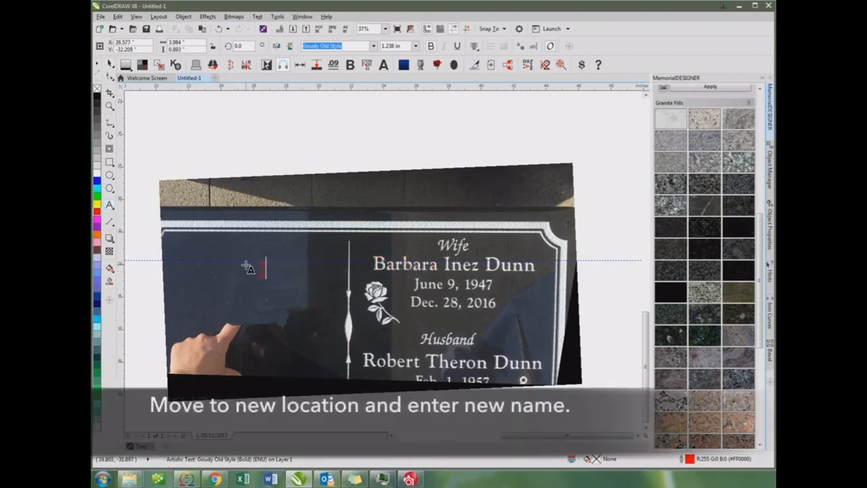
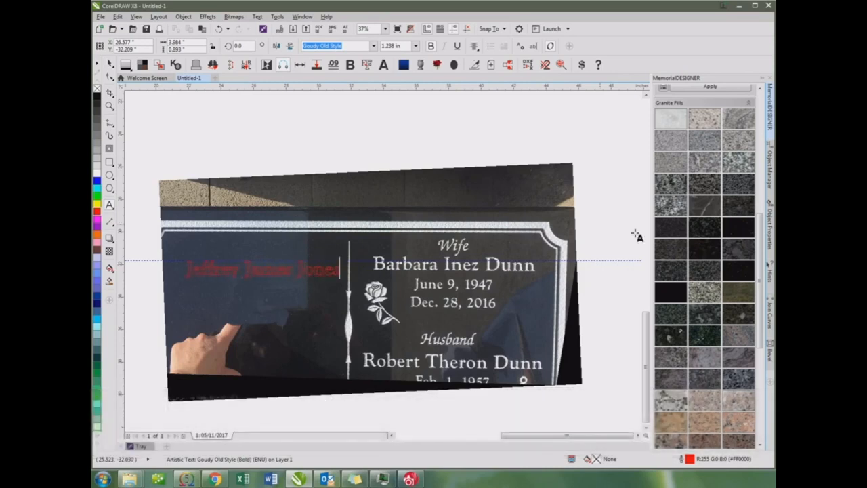
Add artistic text in Goudy Old Style over the wife's engraved birth date, repeating that date
click(446, 283)
click(373, 46)
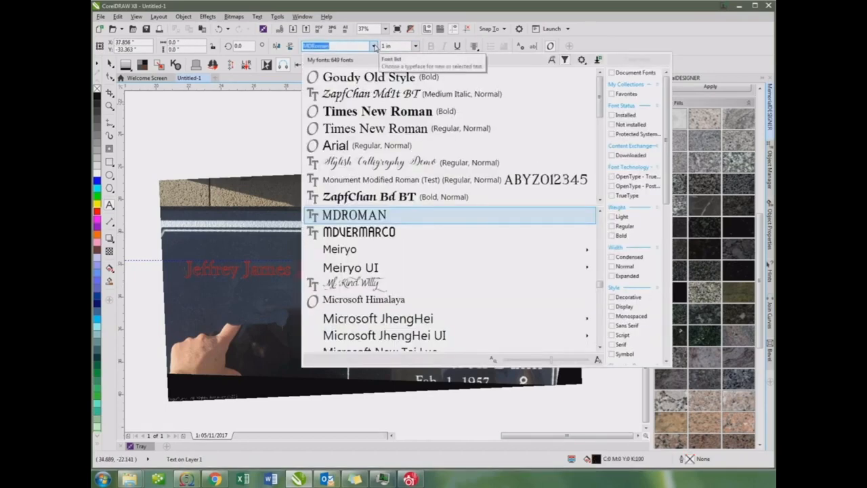
click(380, 77)
scroll(315, 283, up, 2)
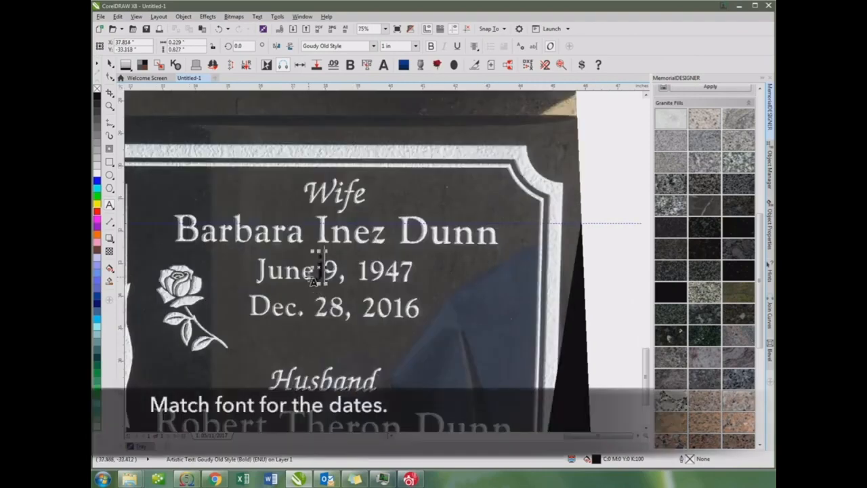
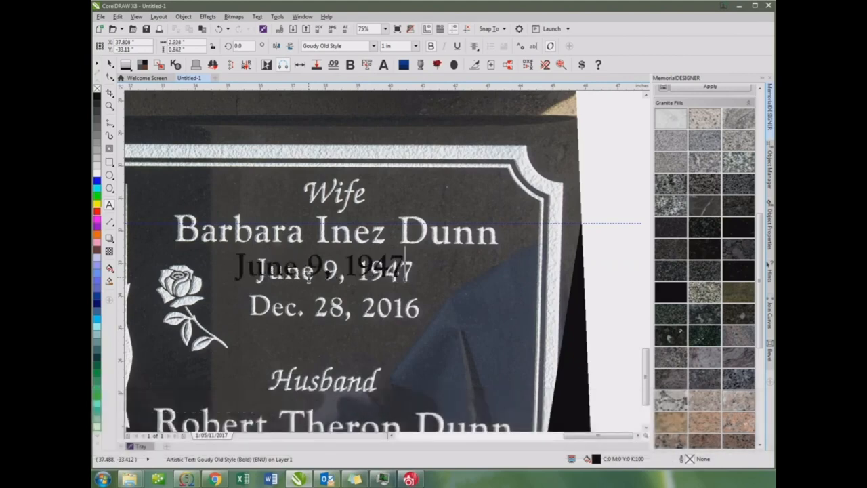
Remove the date text's fill and give it a red outline
scroll(325, 234, up, 1)
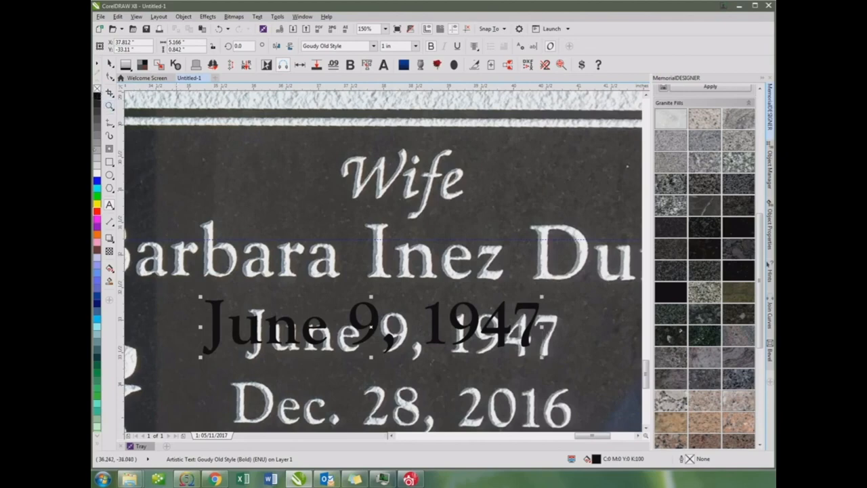
click(110, 63)
click(97, 89)
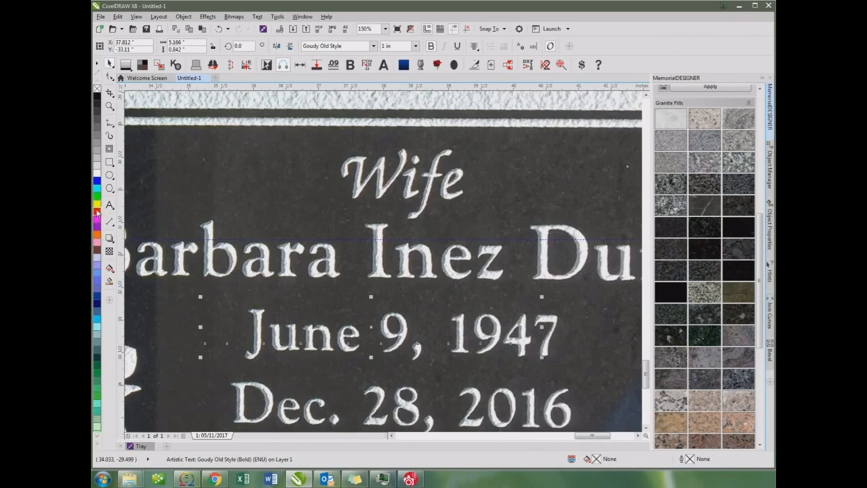
Align the outlined date with the engraved date and scale it proportionally to a font size of about 0.927 in
scroll(241, 305, up, 2)
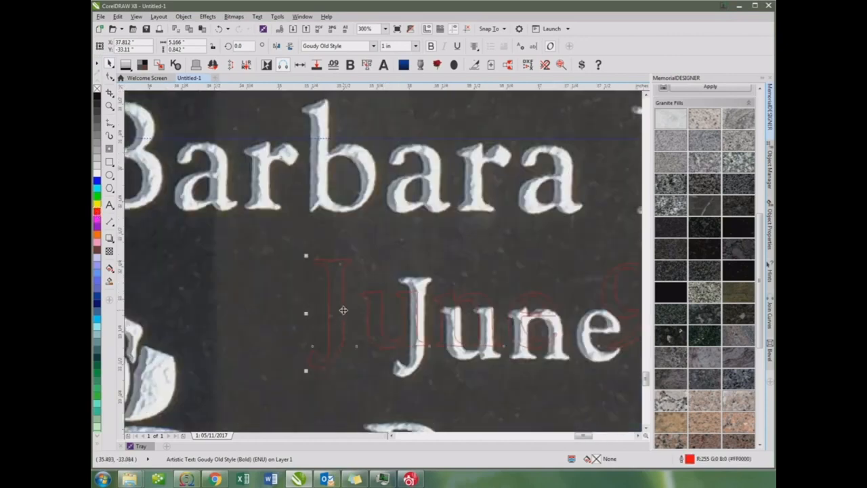
drag(343, 310, 428, 324)
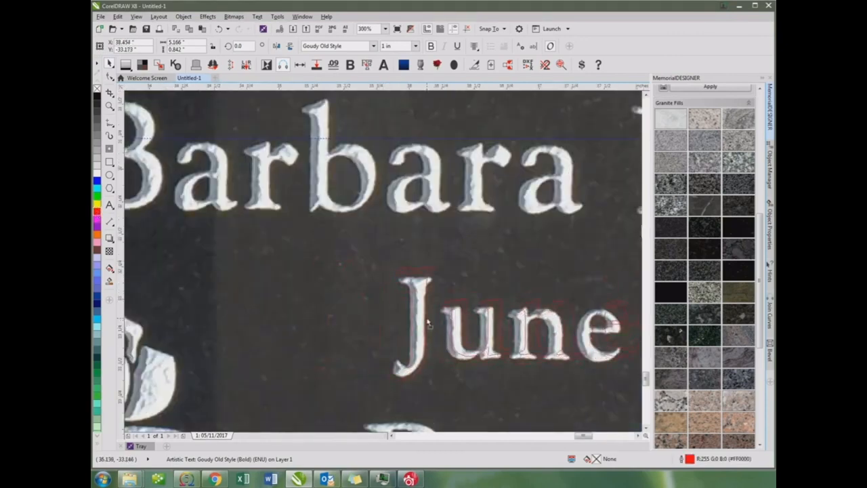
drag(391, 264, 409, 273)
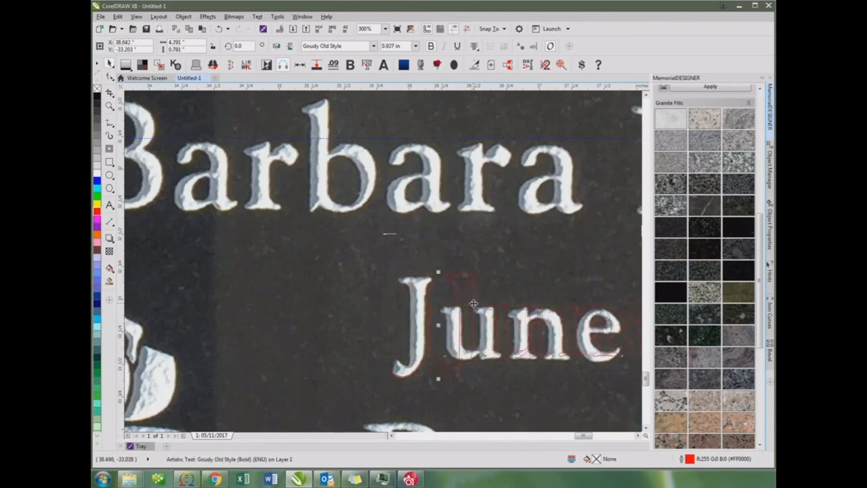
drag(473, 303, 427, 308)
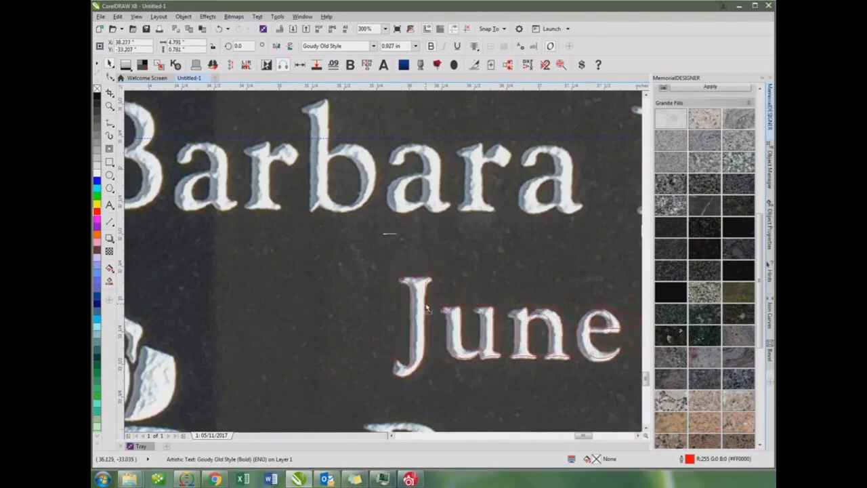
Examine how the outlined date fits the engraved date along its whole length
scroll(424, 303, down, 1)
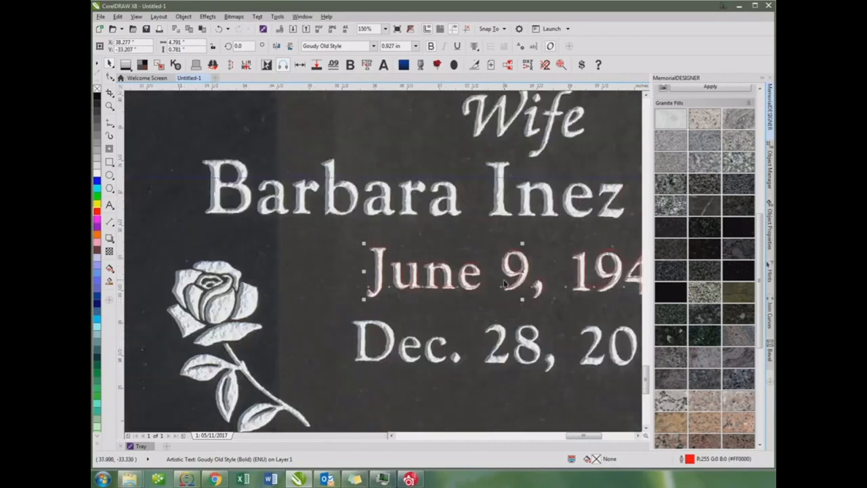
scroll(505, 283, up, 1)
scroll(383, 266, down, 1)
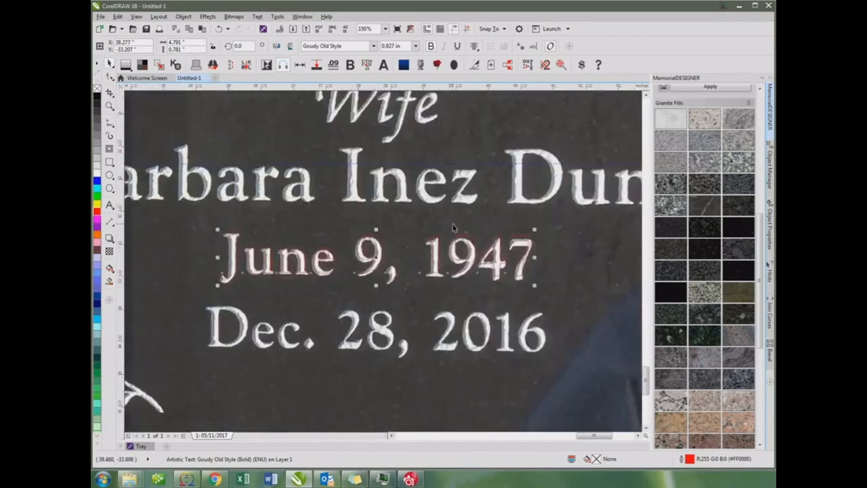
scroll(376, 254, down, 1)
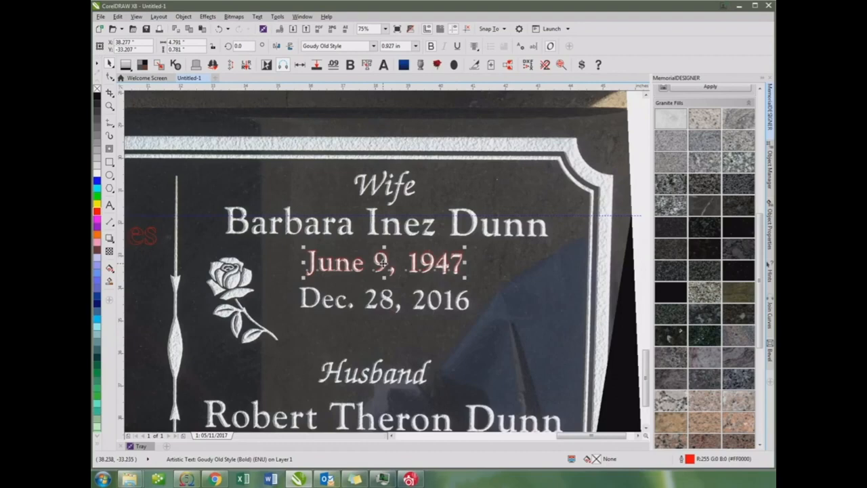
scroll(323, 262, up, 1)
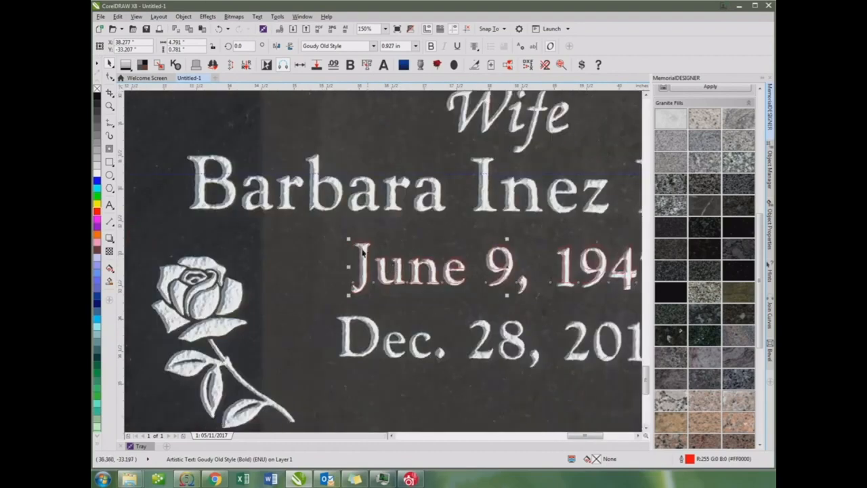
scroll(384, 265, up, 1)
scroll(399, 301, down, 2)
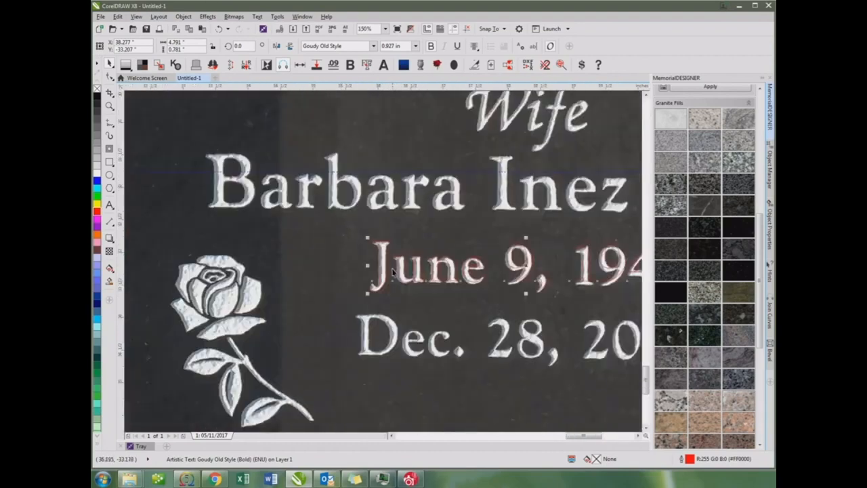
Move the matched date beneath the new name on the blank panel, at about X 26.37, Y -33.51 in
drag(229, 273, 158, 272)
scroll(157, 273, down, 1)
scroll(398, 261, up, 1)
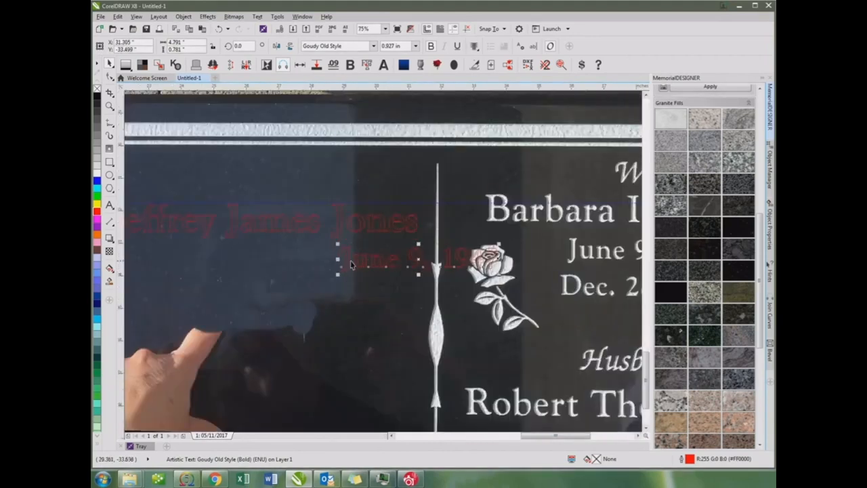
drag(349, 264, 190, 267)
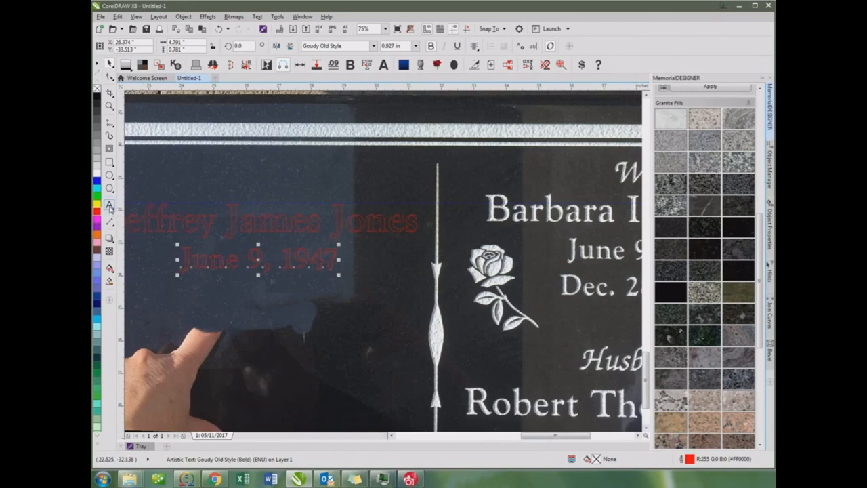
Replace the moved date's content with the new person's birth date, abbreviating the month
click(109, 204)
triple_click(228, 267)
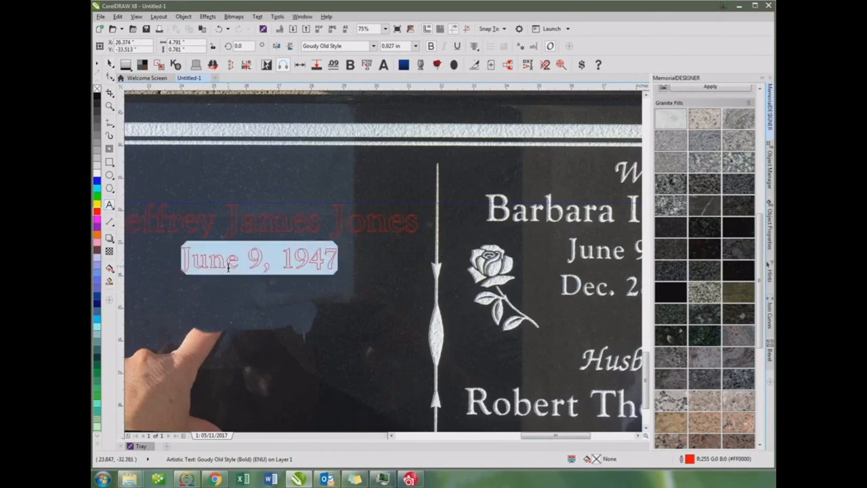
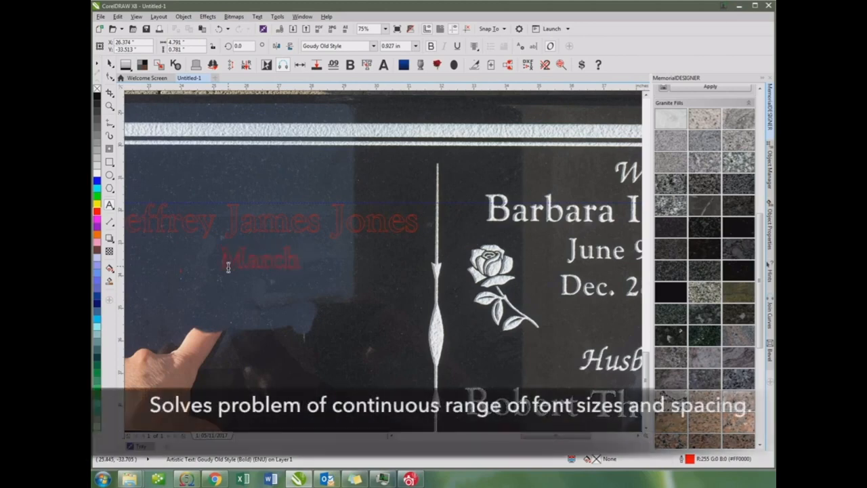
key(BackSpace)
key(BackSpace)
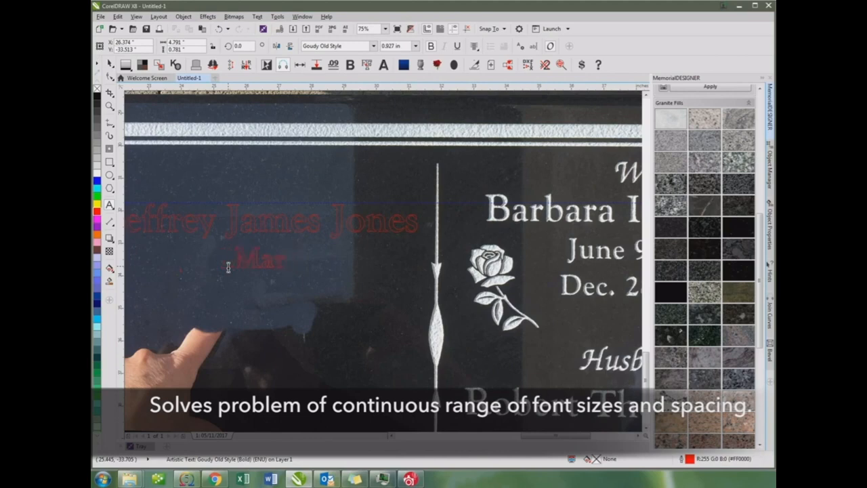
key(BackSpace)
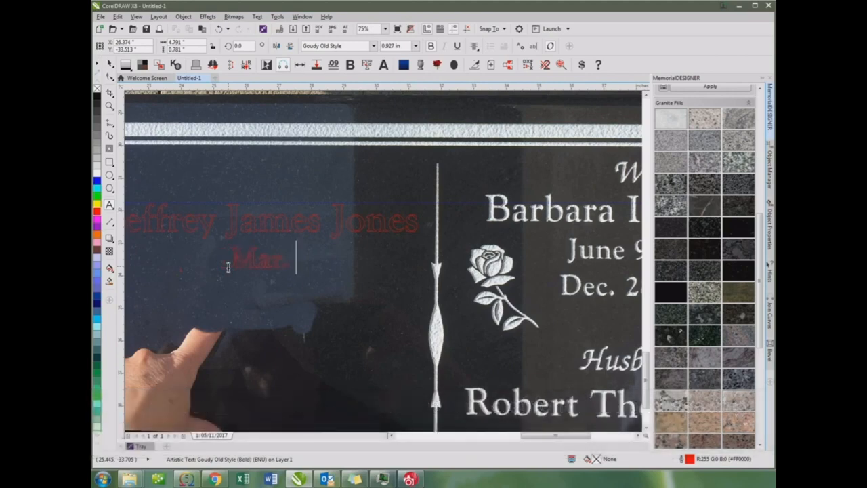
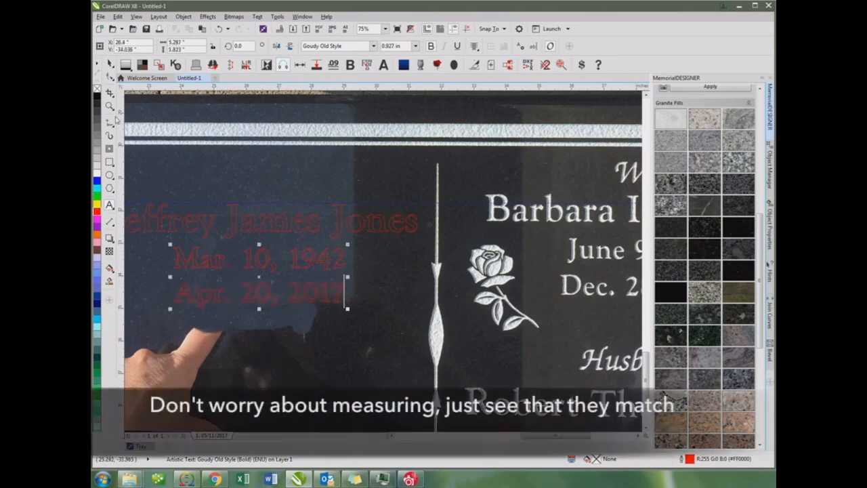
Center the two-line date text horizontally beneath the new name
click(110, 64)
scroll(206, 235, down, 1)
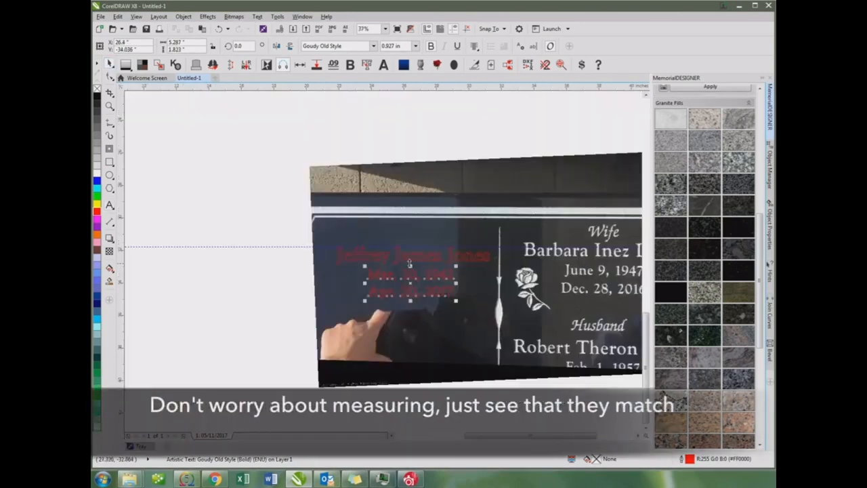
shift+click(407, 261)
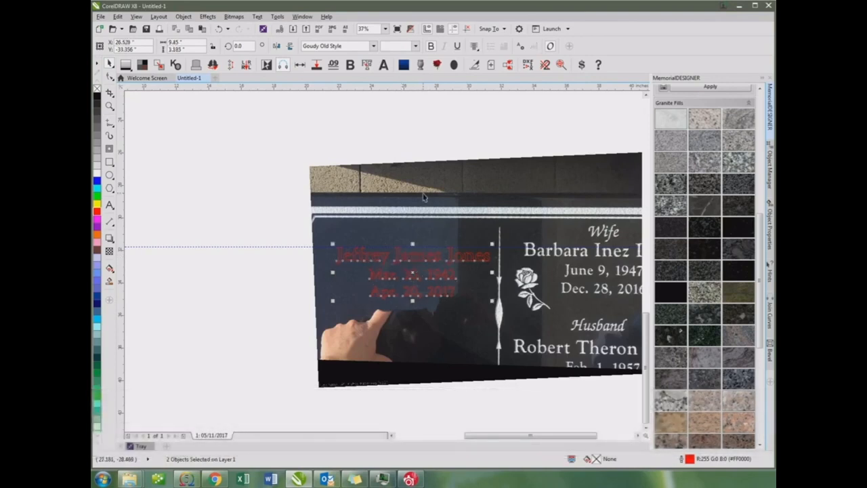
click(420, 233)
scroll(420, 233, up, 1)
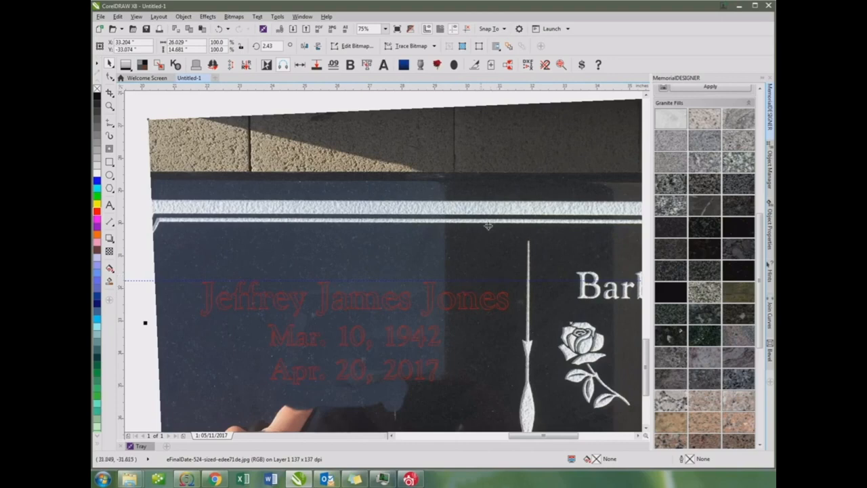
Add the artistic text "Wife" in ZapfChan MdIt BT beside the engraved heading above the wife's name
scroll(488, 226, down, 1)
click(109, 205)
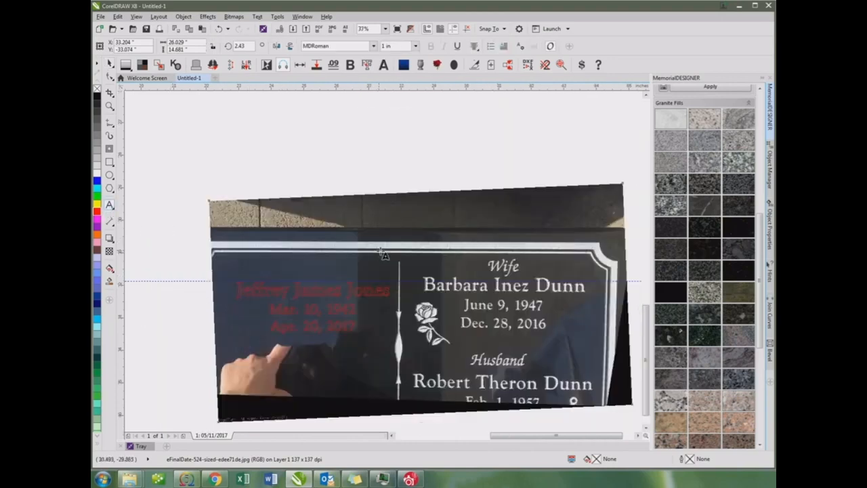
click(515, 266)
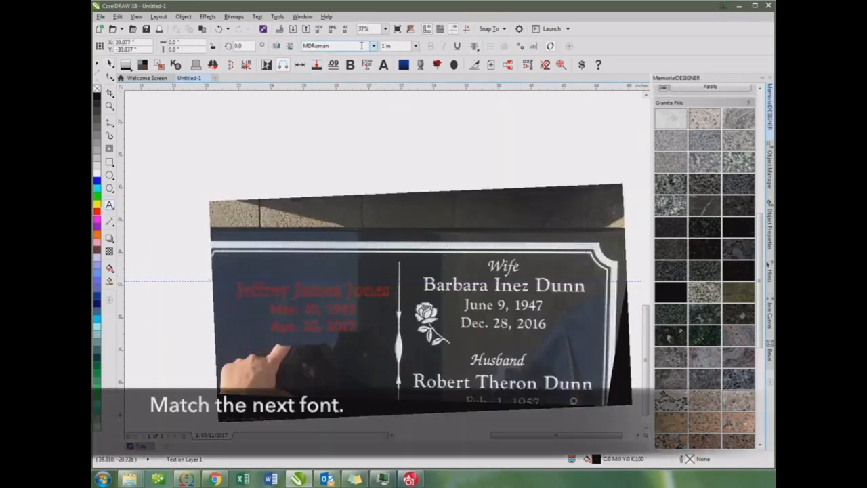
click(373, 46)
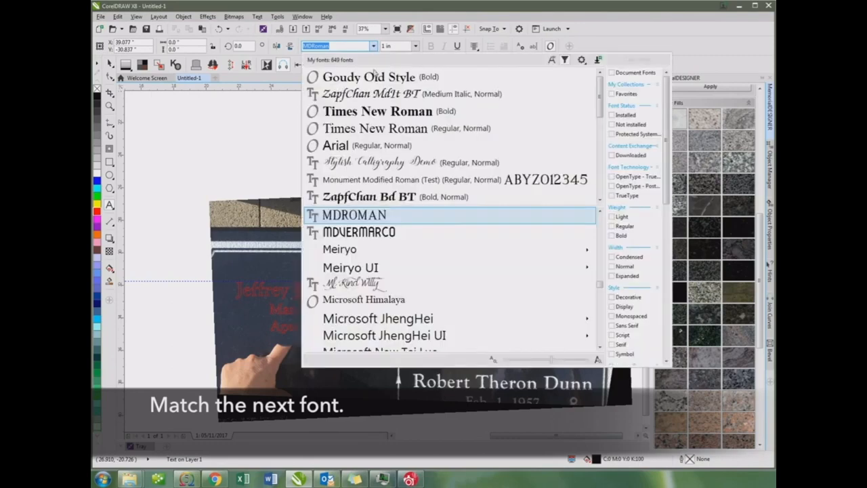
click(373, 95)
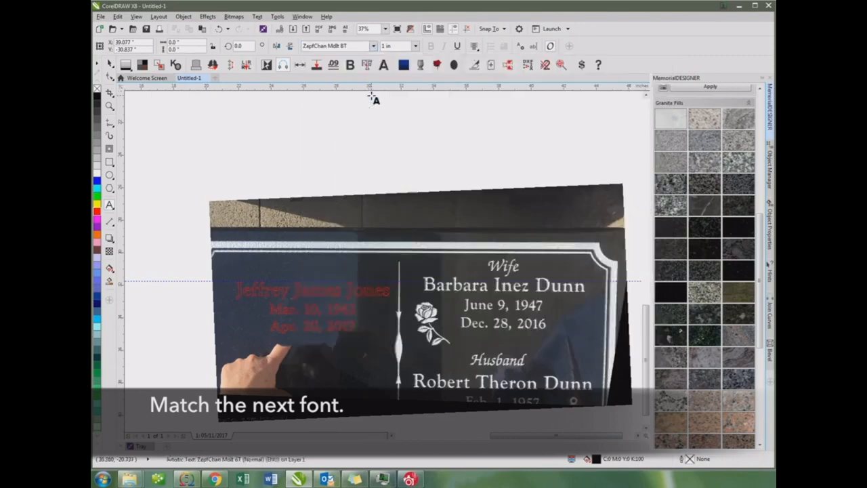
text(Wife)
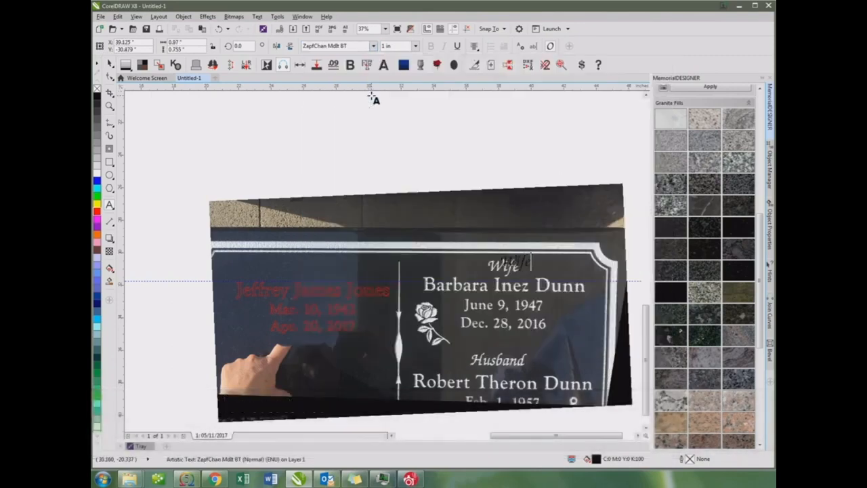
Place the new "Wife" text roughly over the engraved heading, remove its fill and outline it in red
scroll(441, 203, up, 2)
scroll(381, 261, up, 2)
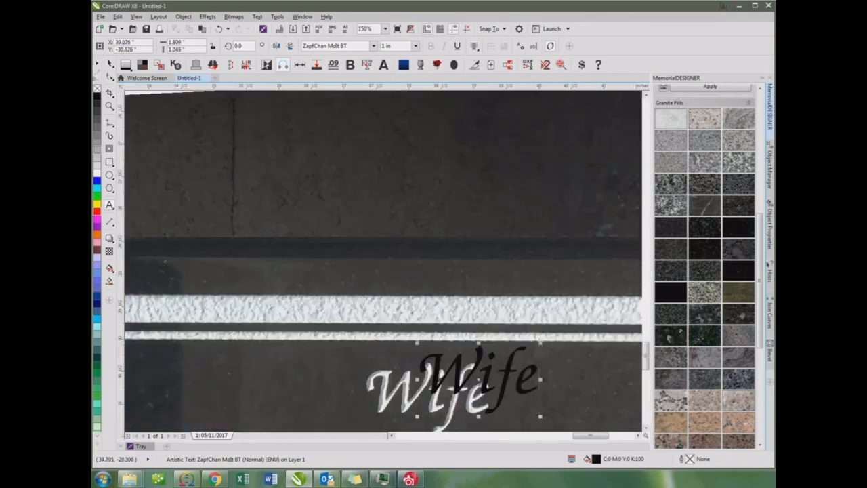
click(111, 63)
drag(439, 358, 371, 392)
click(98, 89)
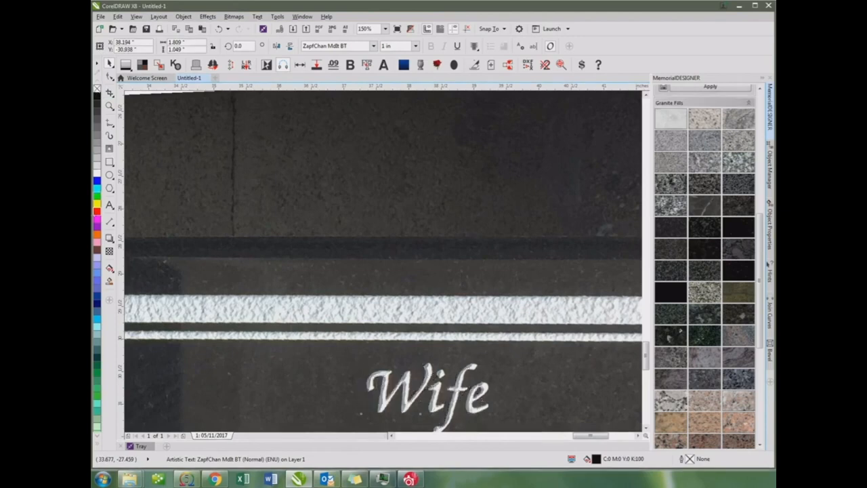
right_click(96, 211)
Fit the outlined "Wife" text to the engraved heading, scaling it proportionally to a font size of about 1.038 in
scroll(386, 266, up, 2)
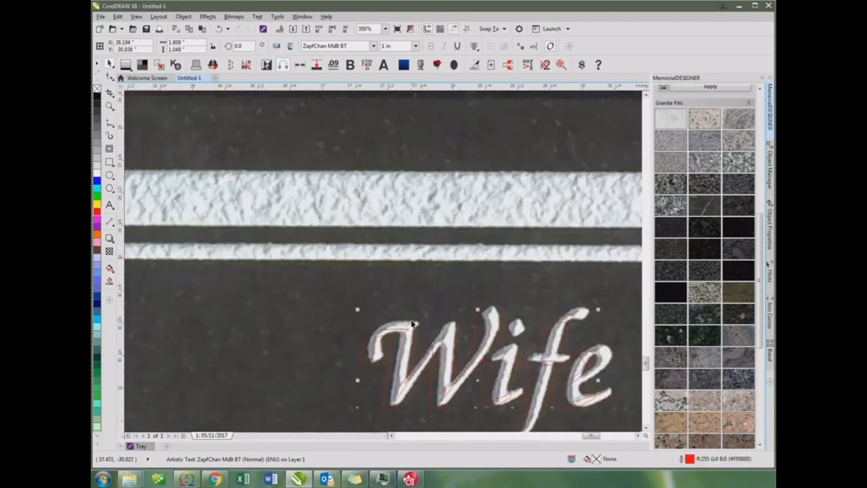
drag(404, 350, 411, 344)
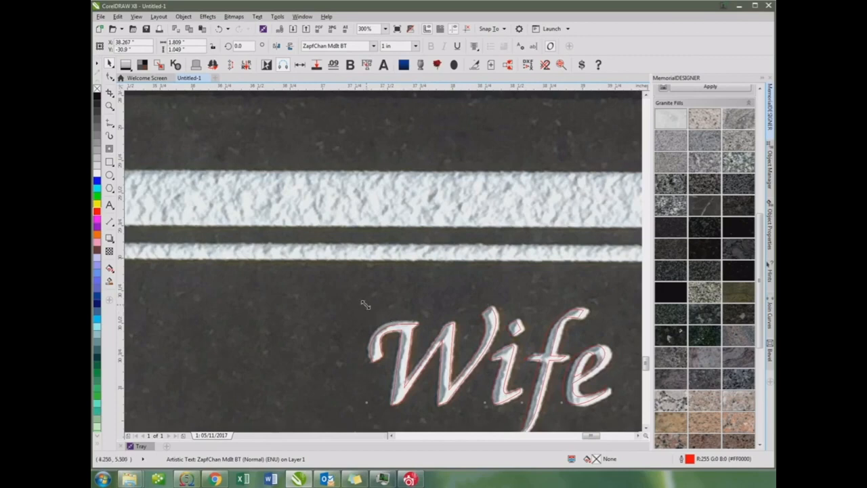
drag(367, 304, 358, 299)
drag(404, 345, 411, 350)
Move the outlined "Wife" text above the new name on the blank panel and change its wording to "Beloved"
scroll(406, 345, down, 5)
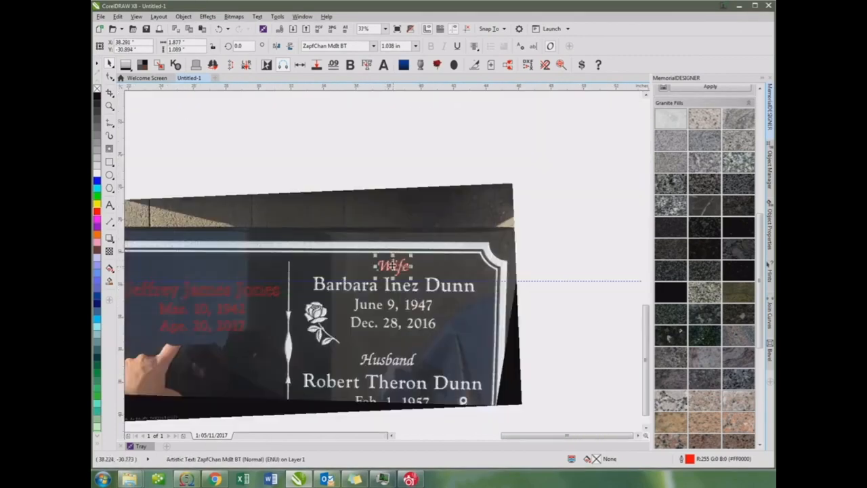
drag(335, 270, 379, 262)
click(109, 204)
double_click(396, 268)
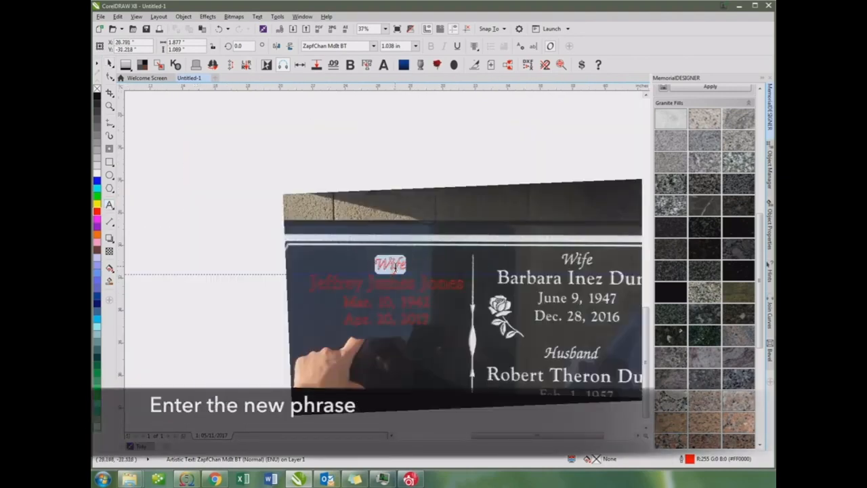
text(Husband)
click(109, 63)
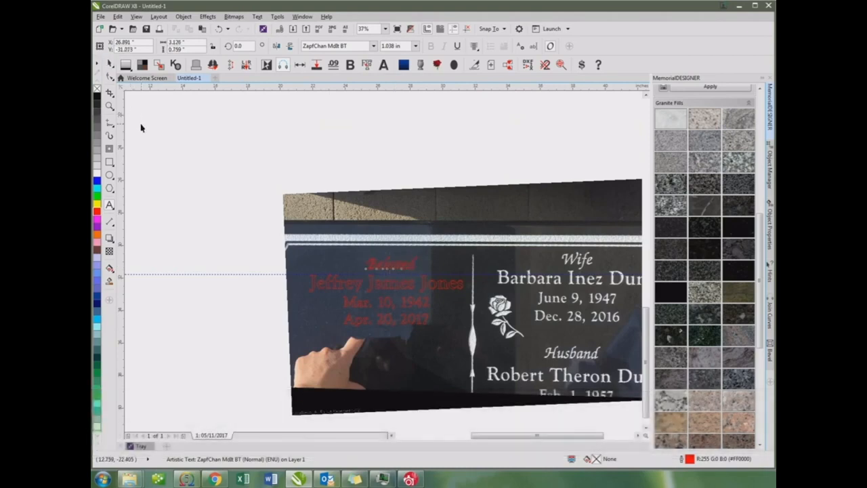
Give the new heading, name and date texts a white fill and no outline
click(218, 161)
drag(219, 161, 474, 343)
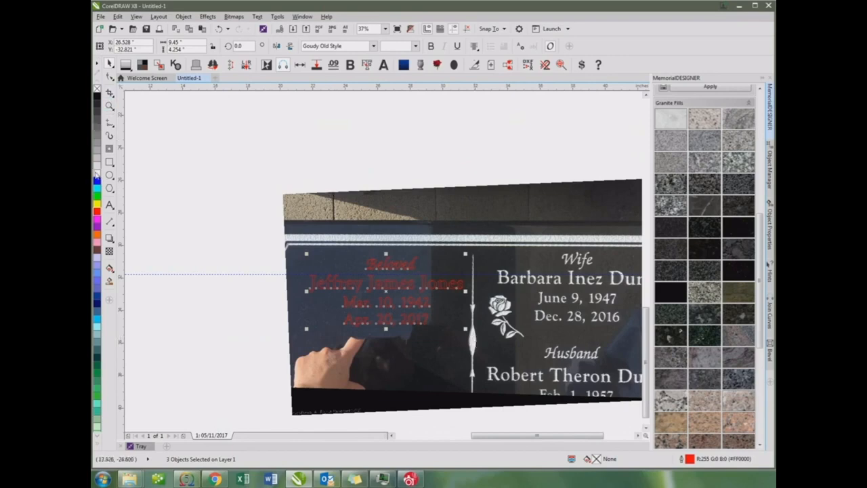
right_click(97, 90)
click(97, 89)
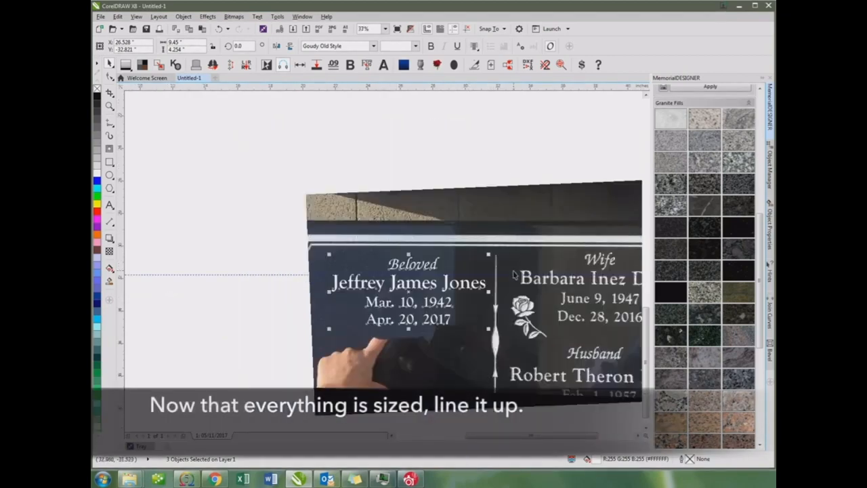
Position the horizontal guideline on the baseline of the engraved wife's name, at Y -32.303 in
drag(514, 274, 513, 283)
scroll(513, 283, up, 2)
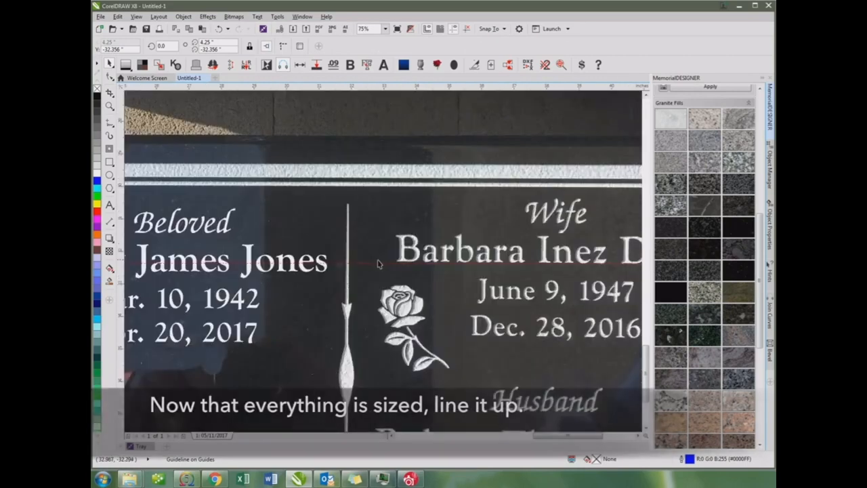
drag(378, 262, 380, 263)
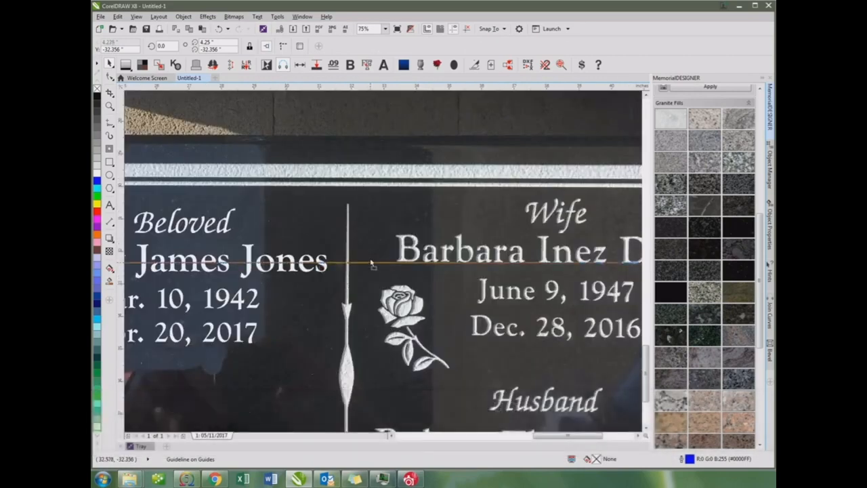
scroll(369, 262, up, 2)
scroll(383, 261, up, 2)
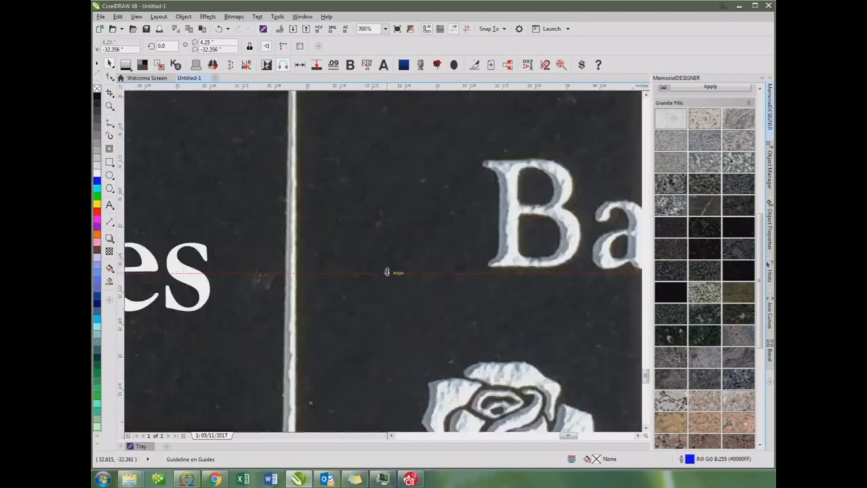
scroll(339, 273, down, 4)
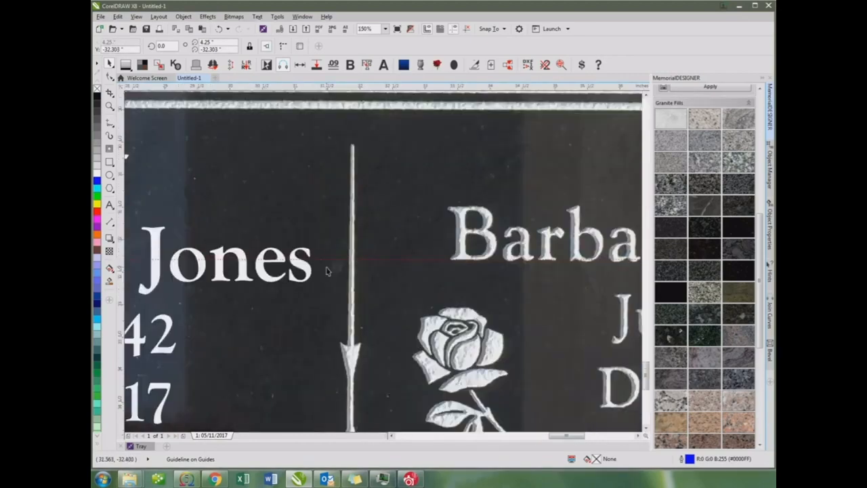
Move only the new name vertically so its baseline sits on the guideline
drag(275, 274, 237, 257)
click(219, 30)
scroll(237, 258, up, 2)
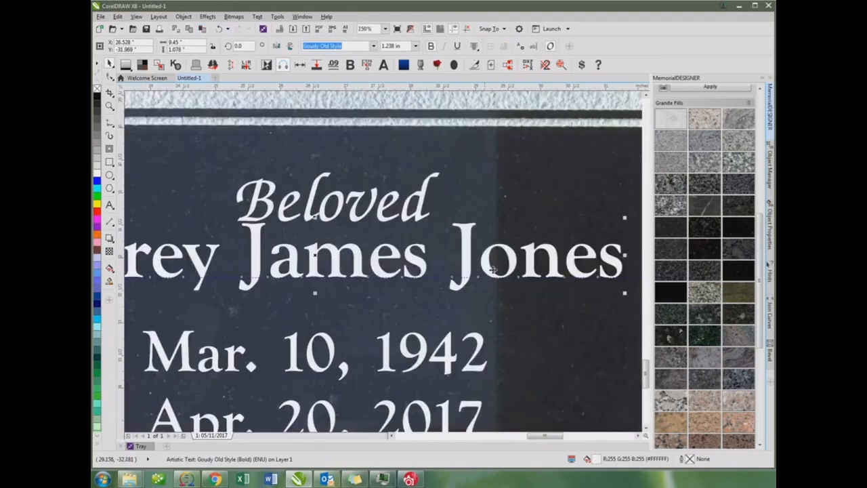
click(534, 270)
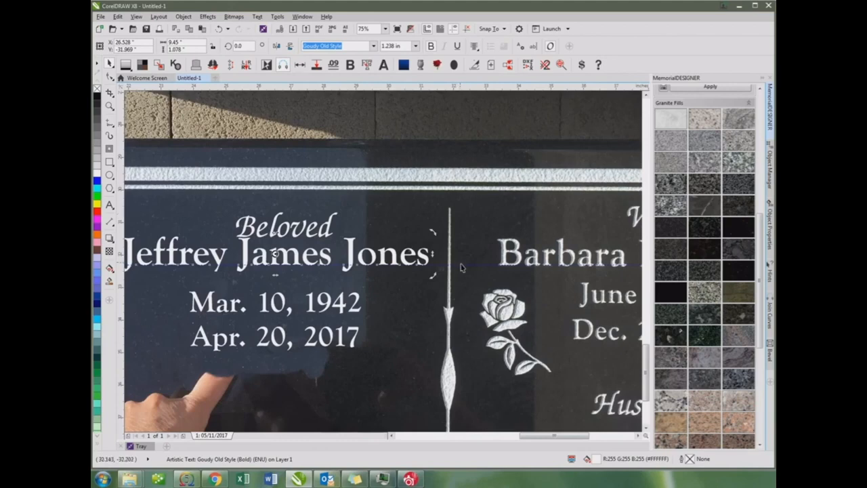
Raise the guideline to the baseline of the engraved "Wife" heading and move the "Beloved" text up onto it
drag(466, 266, 472, 227)
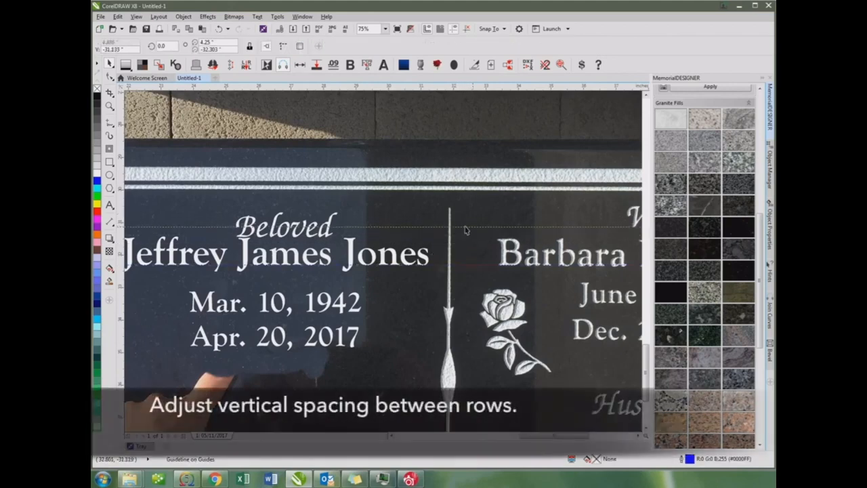
click(294, 235)
scroll(295, 236, up, 2)
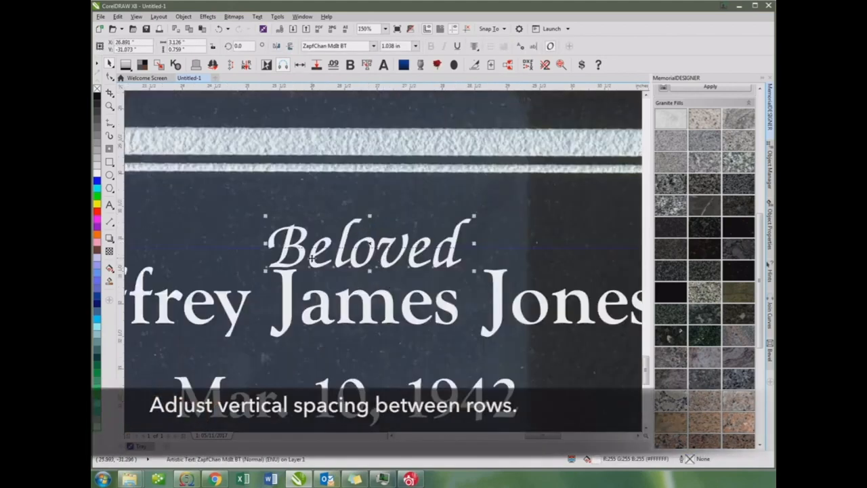
drag(304, 253, 302, 239)
scroll(302, 239, down, 1)
scroll(383, 260, down, 2)
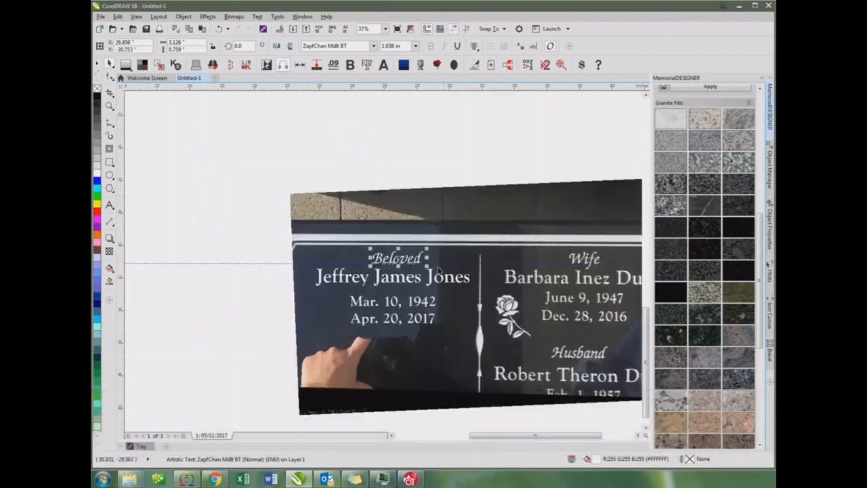
Break the new two-line date text apart into separate lines
click(431, 306)
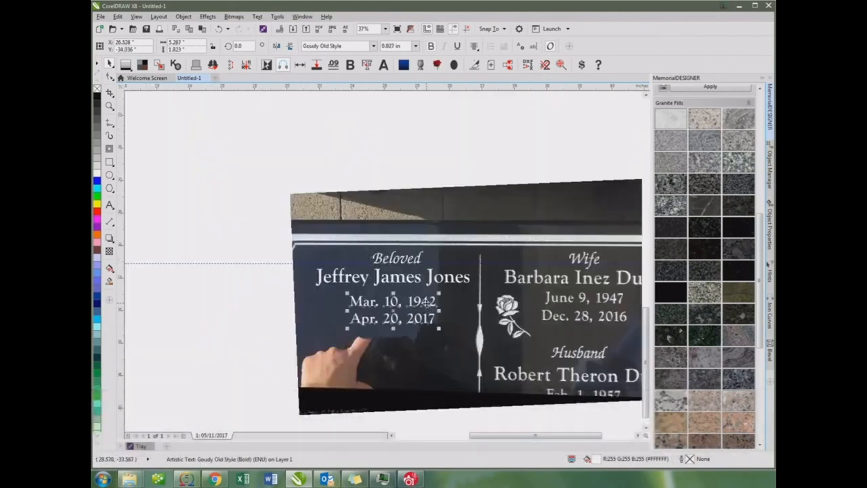
click(428, 305)
scroll(469, 345, up, 1)
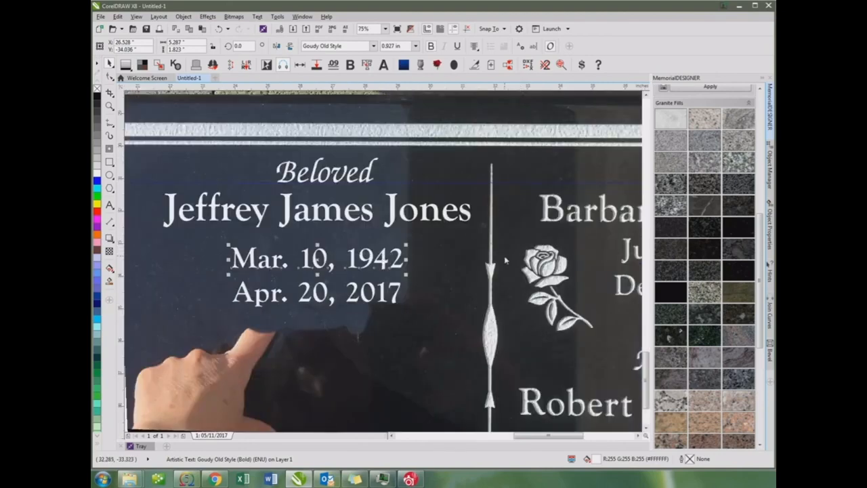
Place a second horizontal guideline at the baseline of the wife's engraved upper date, at Y -33.476 in
drag(505, 257, 507, 261)
scroll(525, 256, down, 1)
scroll(377, 266, up, 1)
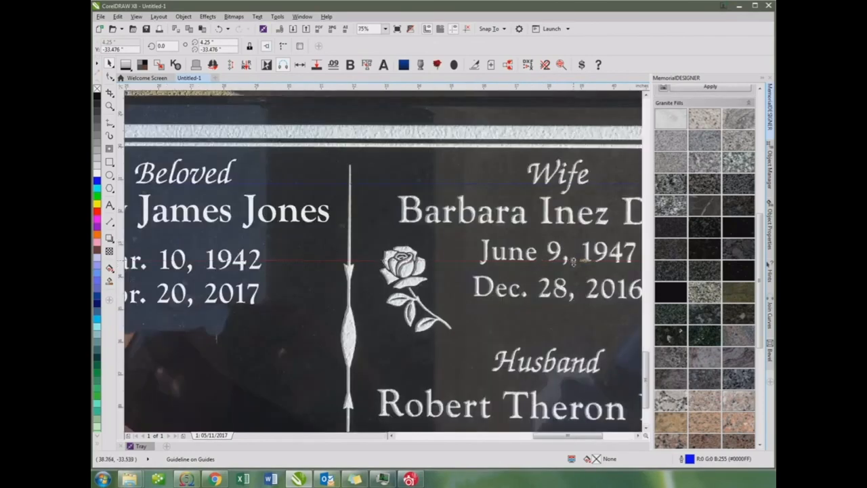
scroll(573, 262, up, 1)
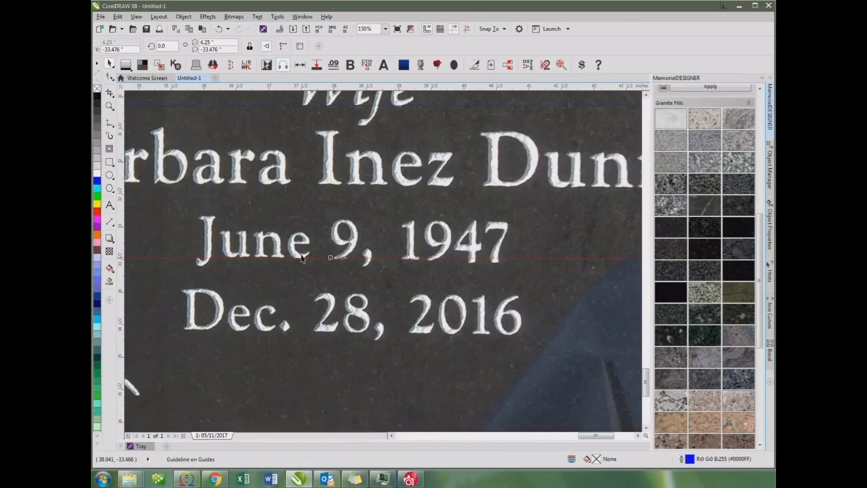
scroll(389, 260, down, 2)
scroll(384, 264, up, 1)
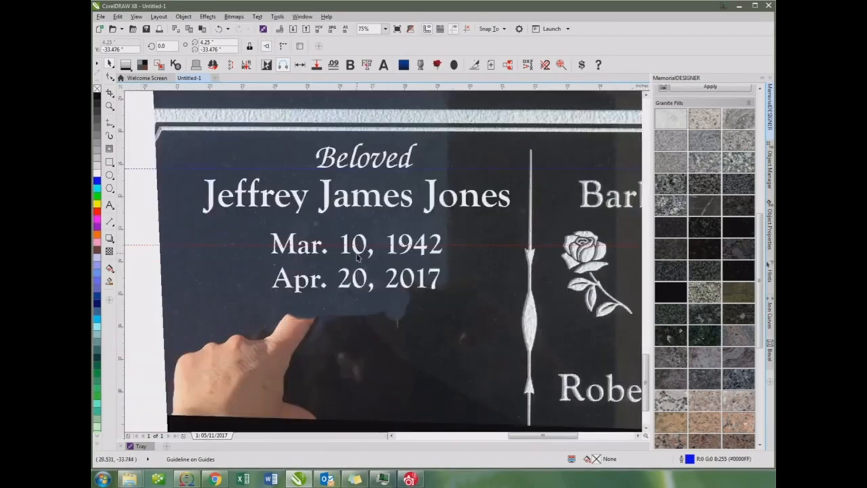
Move the new upper date line up so its baseline sits on the second guideline
click(362, 256)
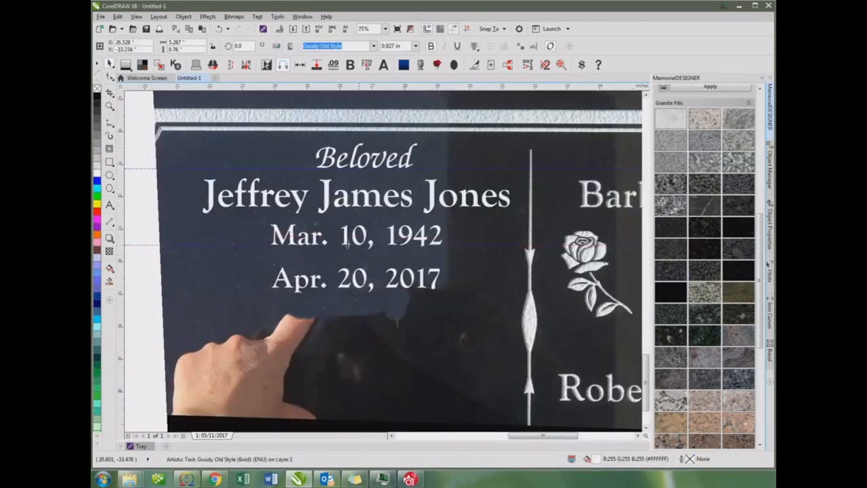
scroll(363, 251, up, 1)
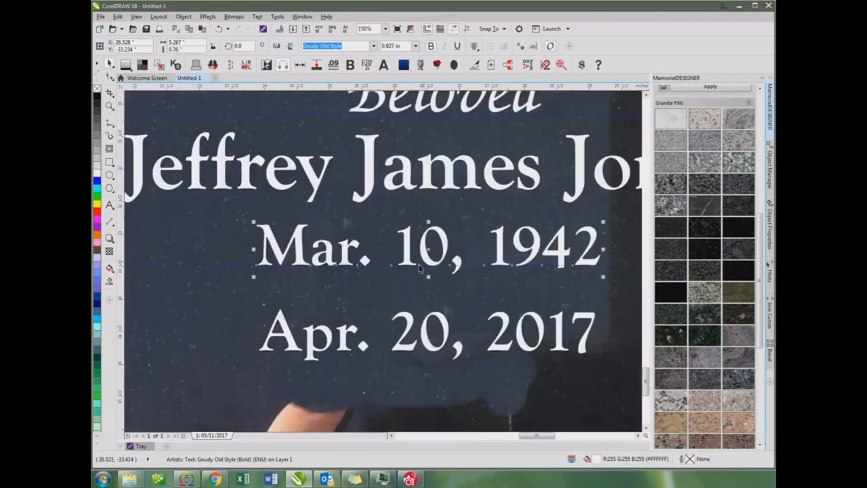
scroll(505, 259, down, 2)
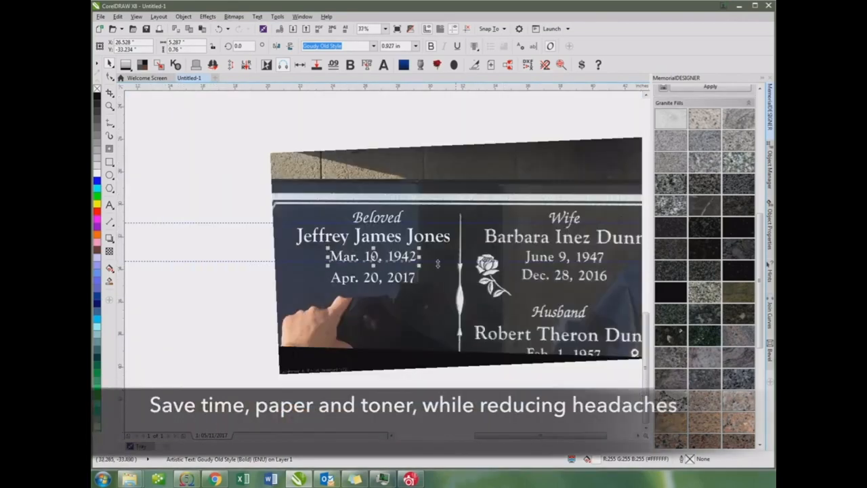
Lower the second guideline to the baseline of the wife's engraved lower date and move the new lower date line onto it
drag(451, 263, 449, 279)
scroll(397, 276, up, 2)
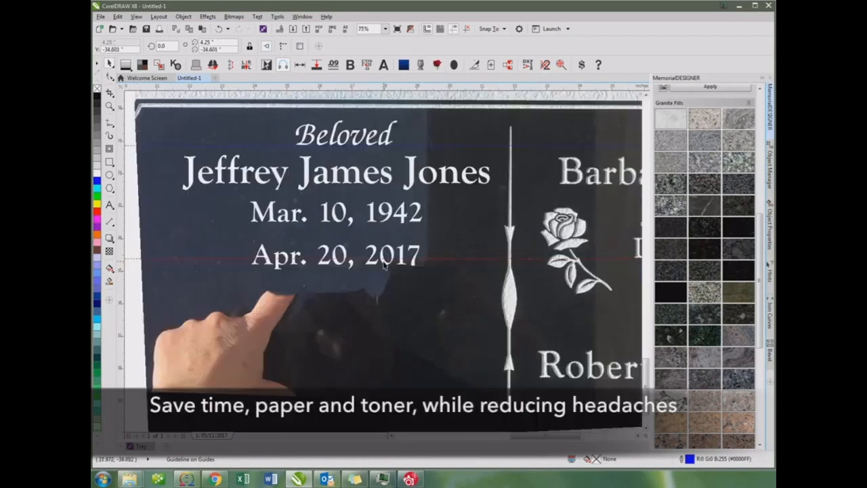
mouse_move(381, 261)
mouse_down()
mouse_move(376, 249)
mouse_move(388, 260)
mouse_up()
scroll(371, 254, up, 2)
scroll(385, 261, down, 2)
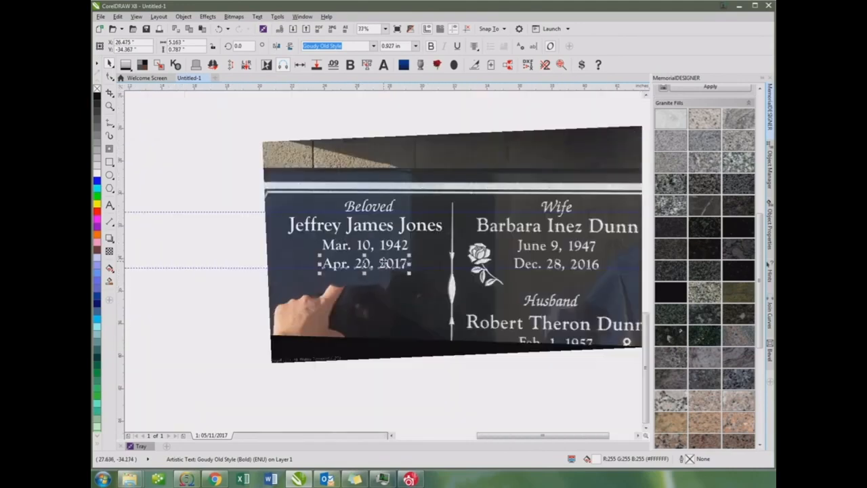
Center the four new inscription lines horizontally on one another and shift them left together to about X 25.93 in
drag(195, 169, 447, 277)
key(c)
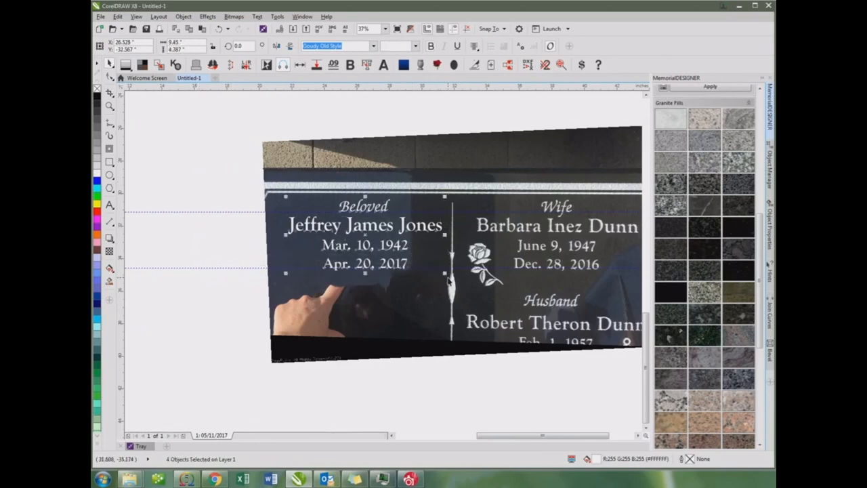
key(Left)
key(Left)
key(Left)
key(Left)
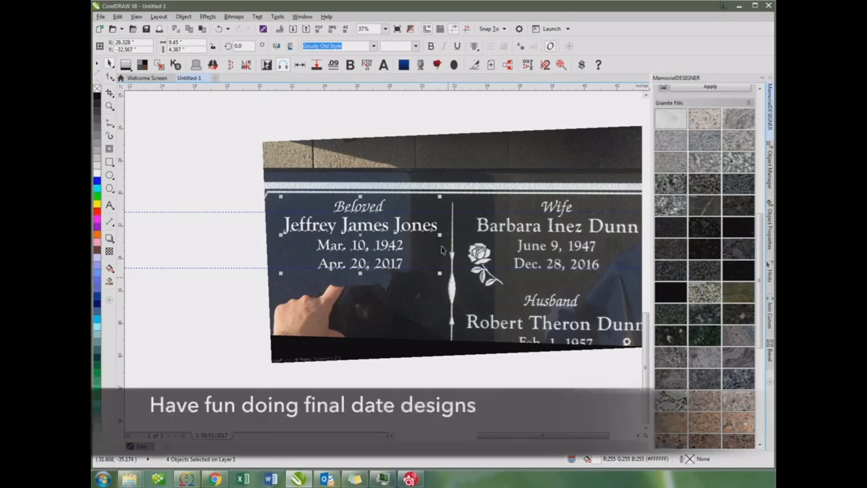
key(shift+Left)
key(shift+Left)
key(shift+Left)
key(shift+Left)
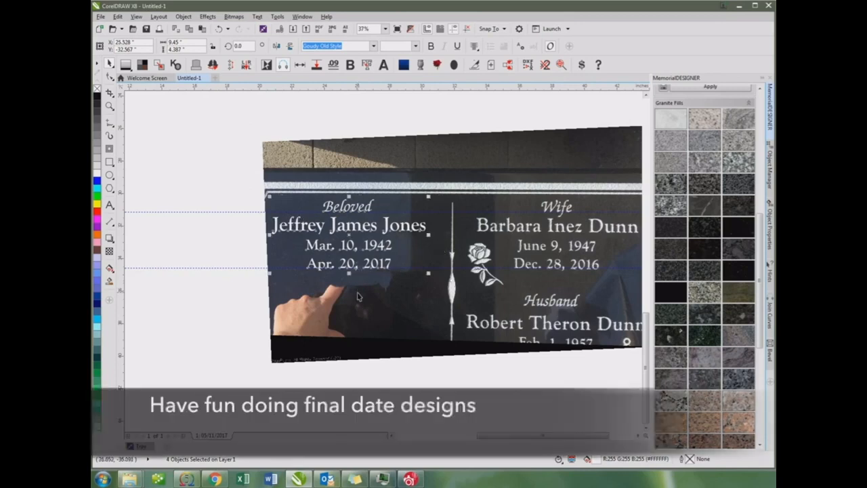
key(Right)
key(Right)
key(Right)
key(Right)
key(Right)
key(Right)
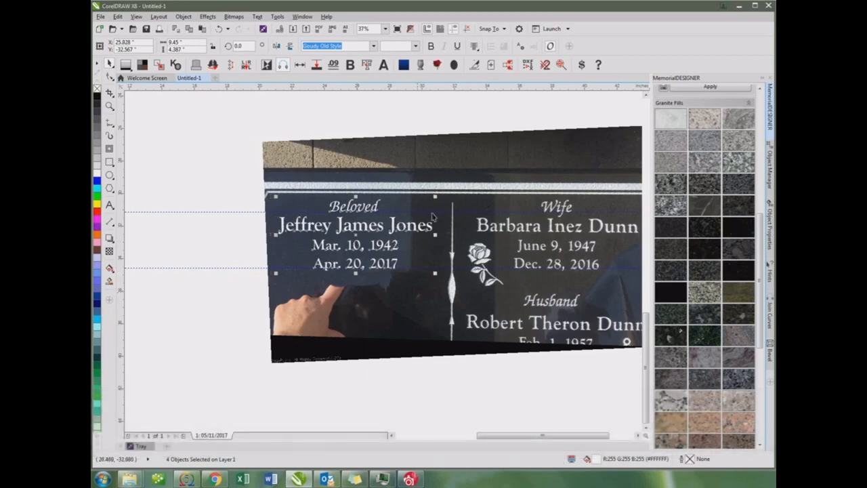
click(462, 252)
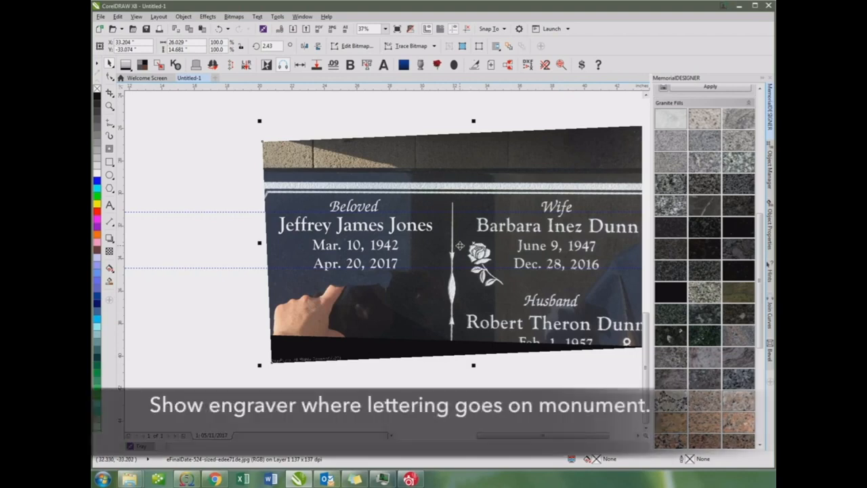
Try moving the four-line inscription down over the pointing hand and undo the move
scroll(459, 246, down, 2)
scroll(384, 265, up, 2)
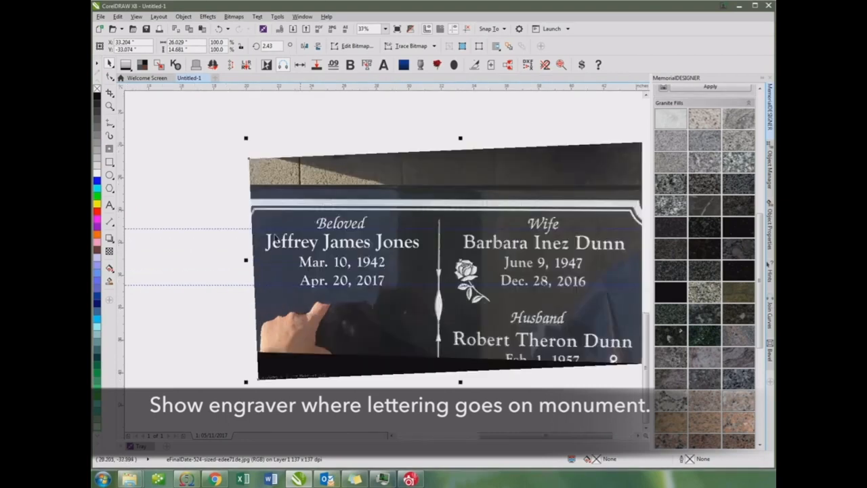
drag(194, 192, 427, 292)
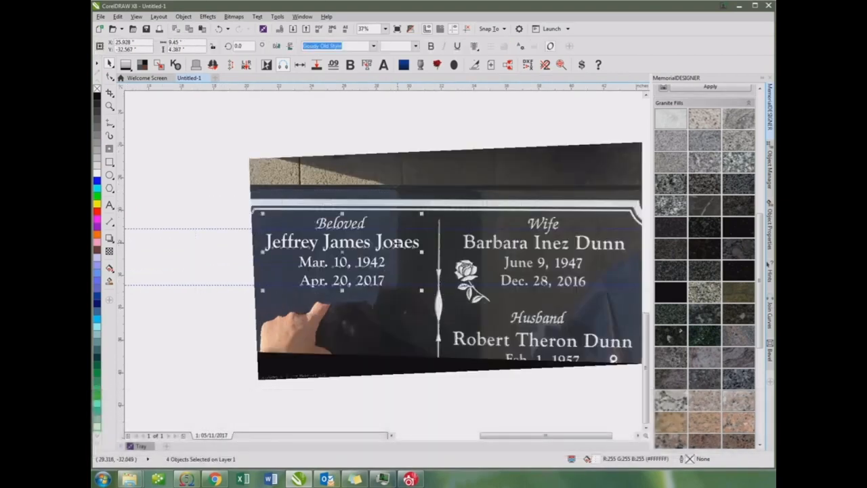
drag(398, 243, 396, 326)
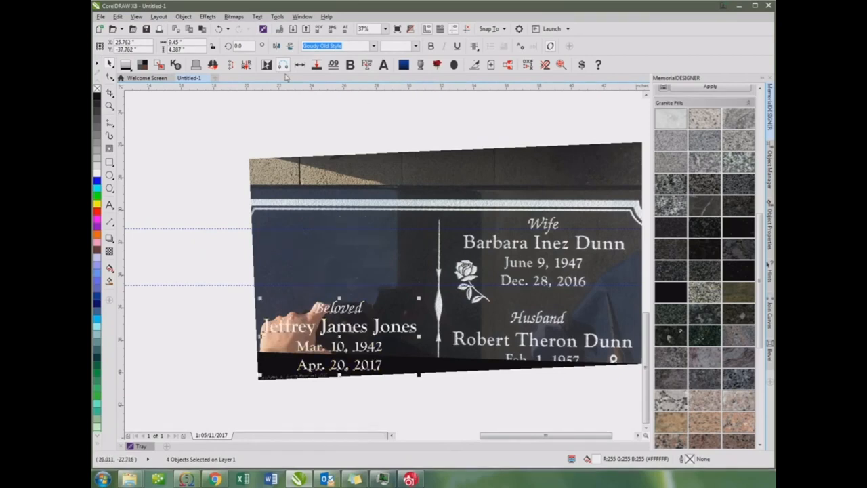
click(219, 29)
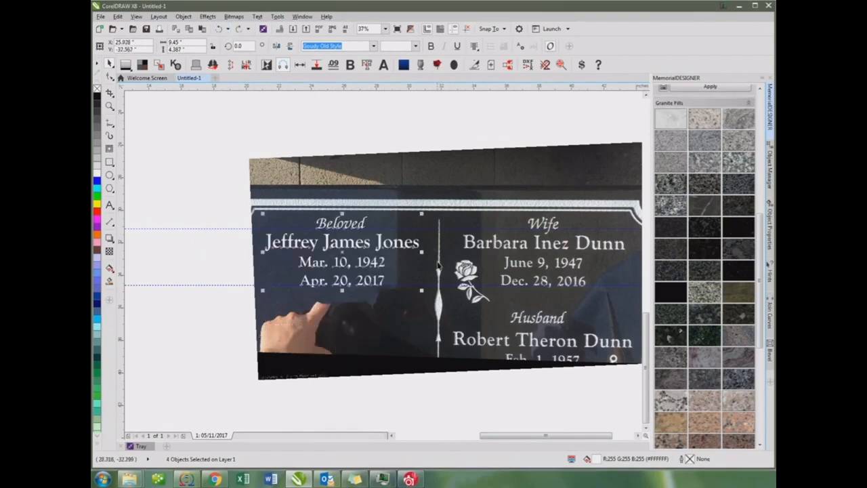
click(487, 277)
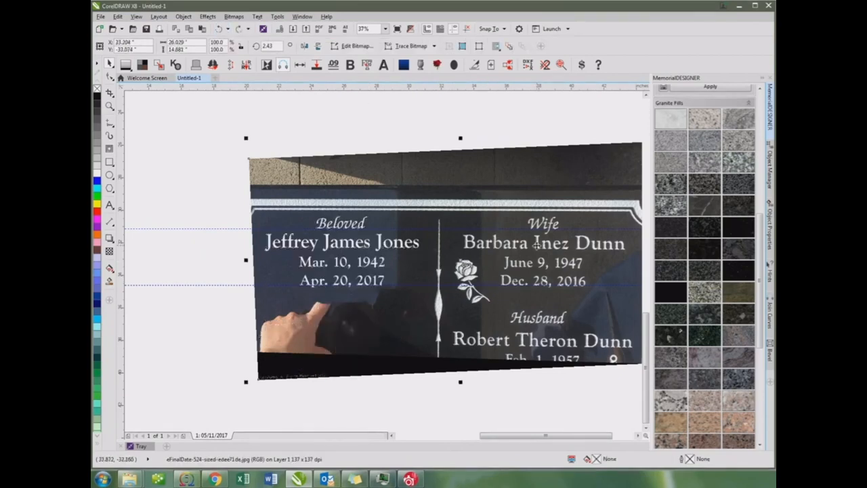